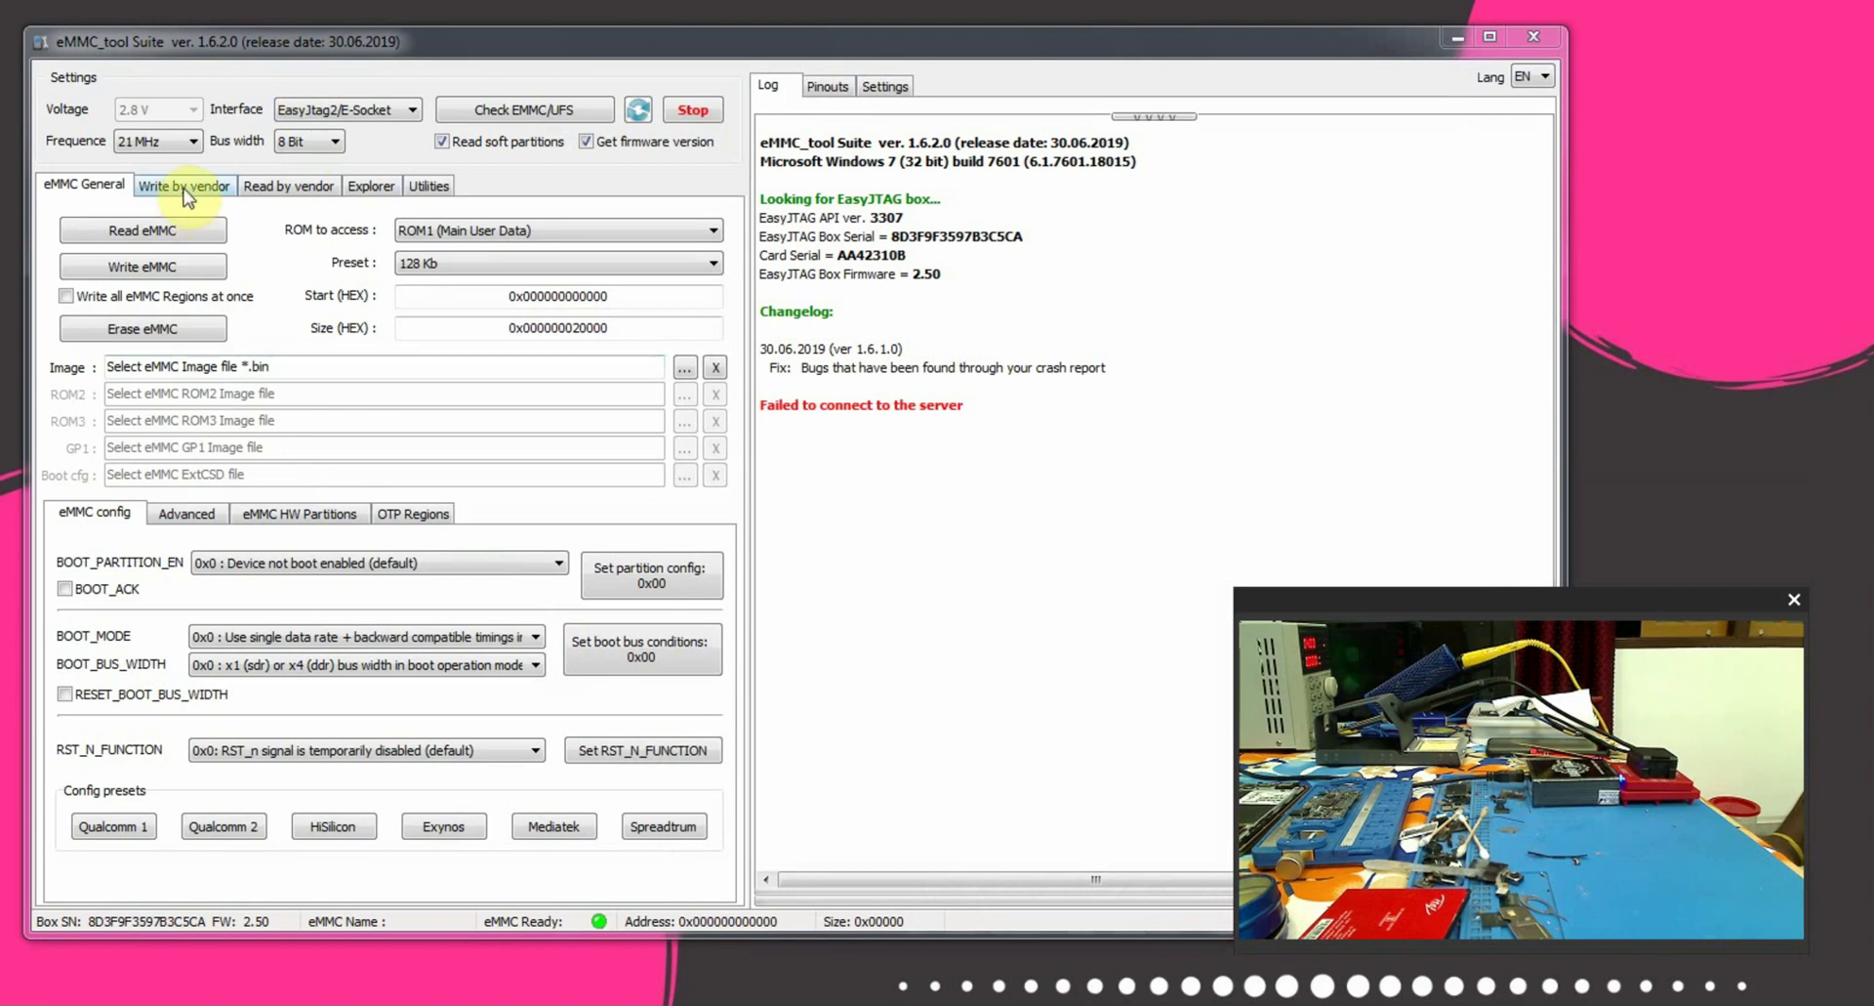
Keep the interface on EasyJtag2/E-Socket, check the connected eMMC, and review its device information, health report and partitions in the log
left_click(414, 111)
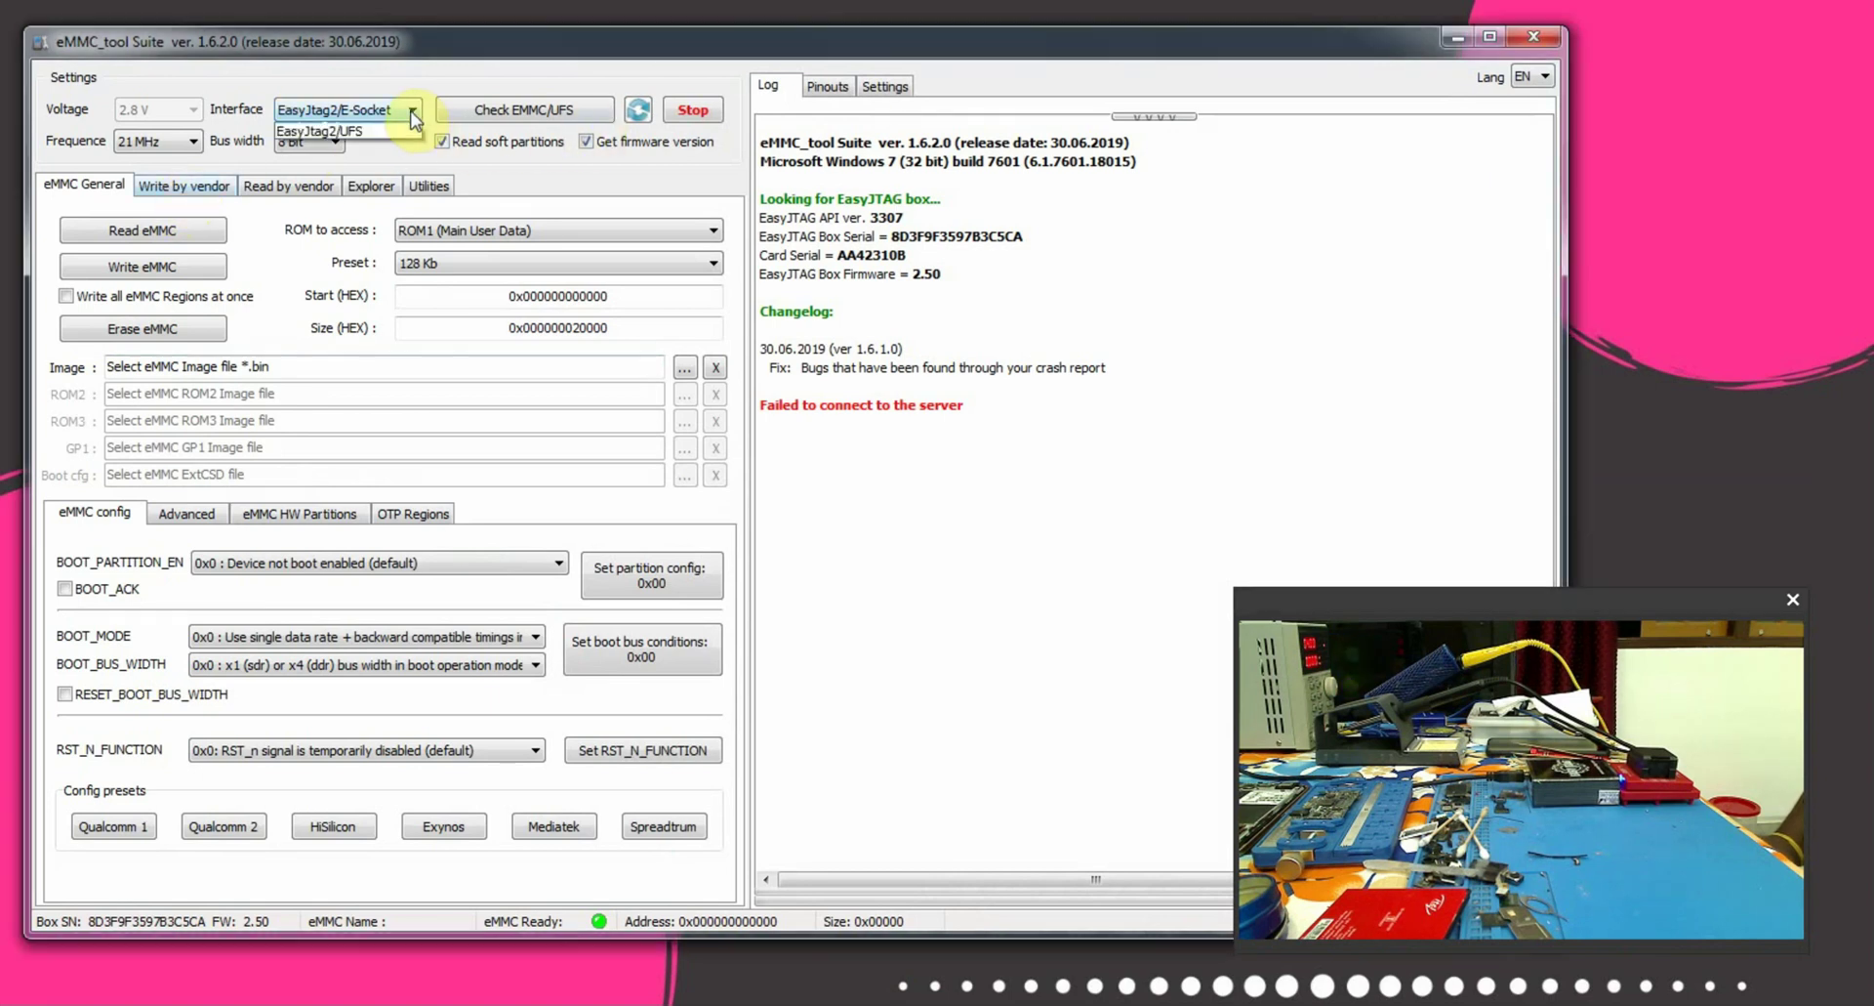
left_click(401, 161)
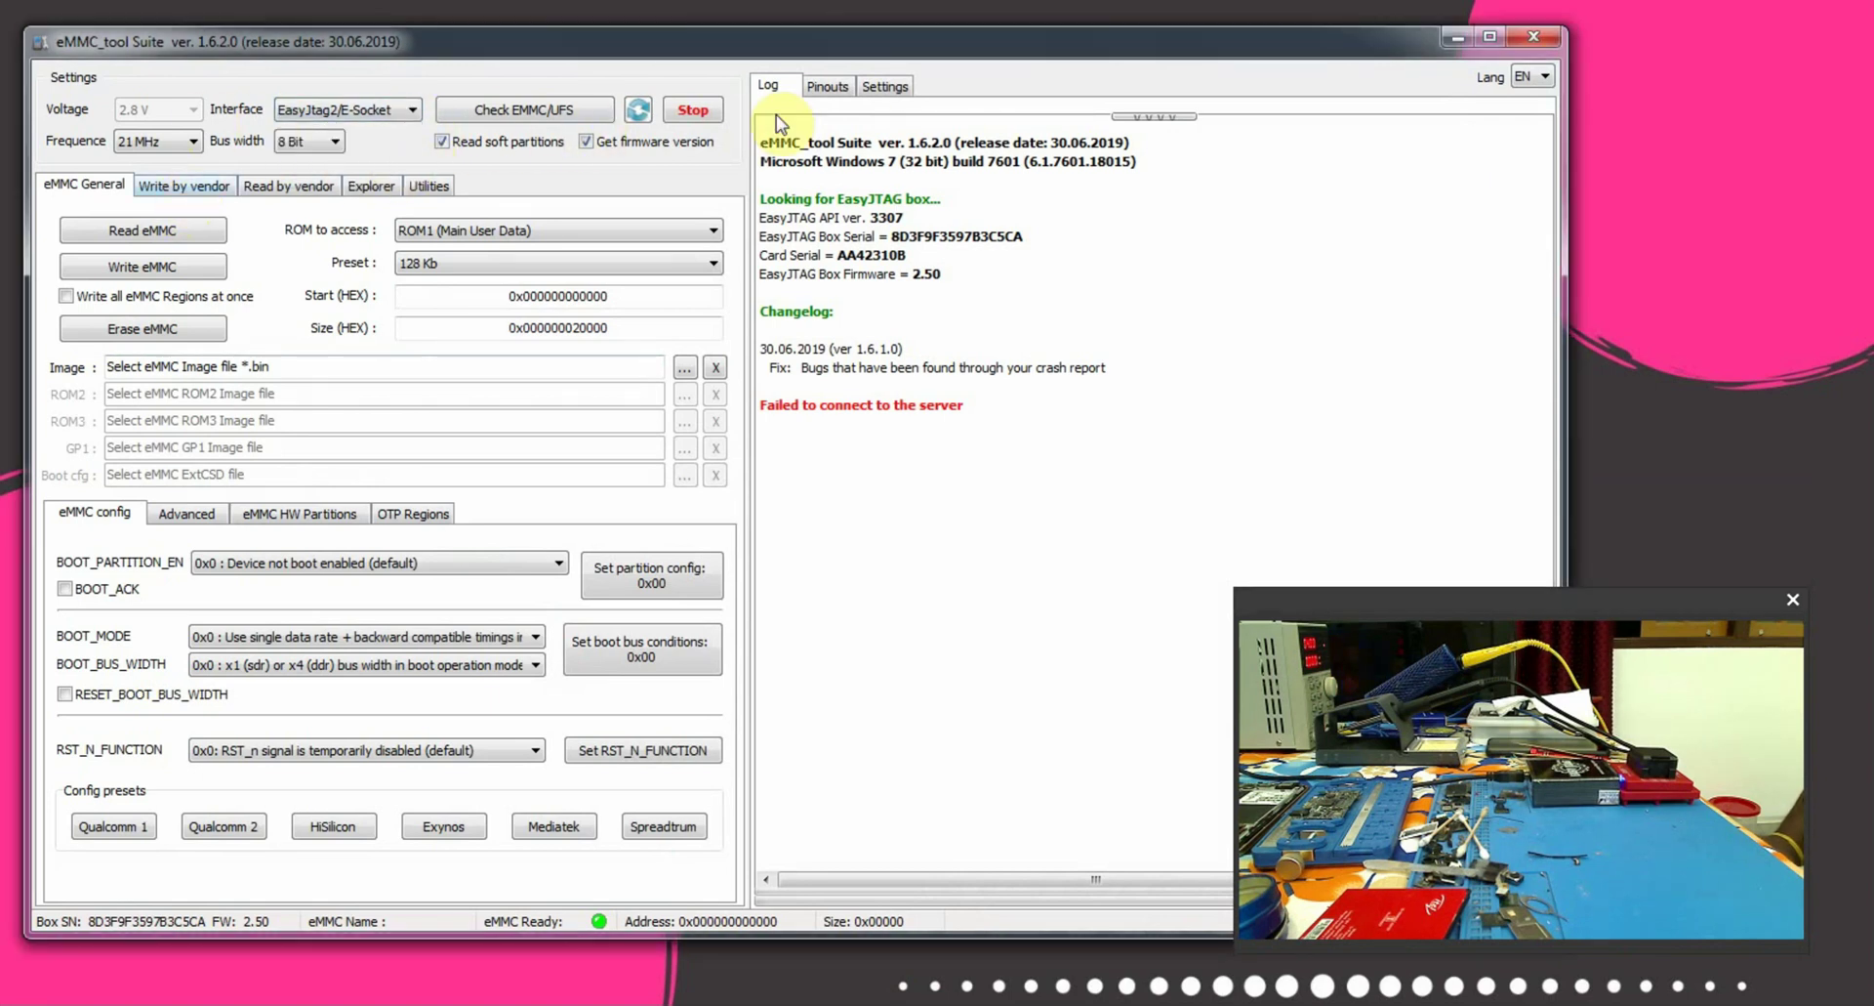
left_click(761, 88)
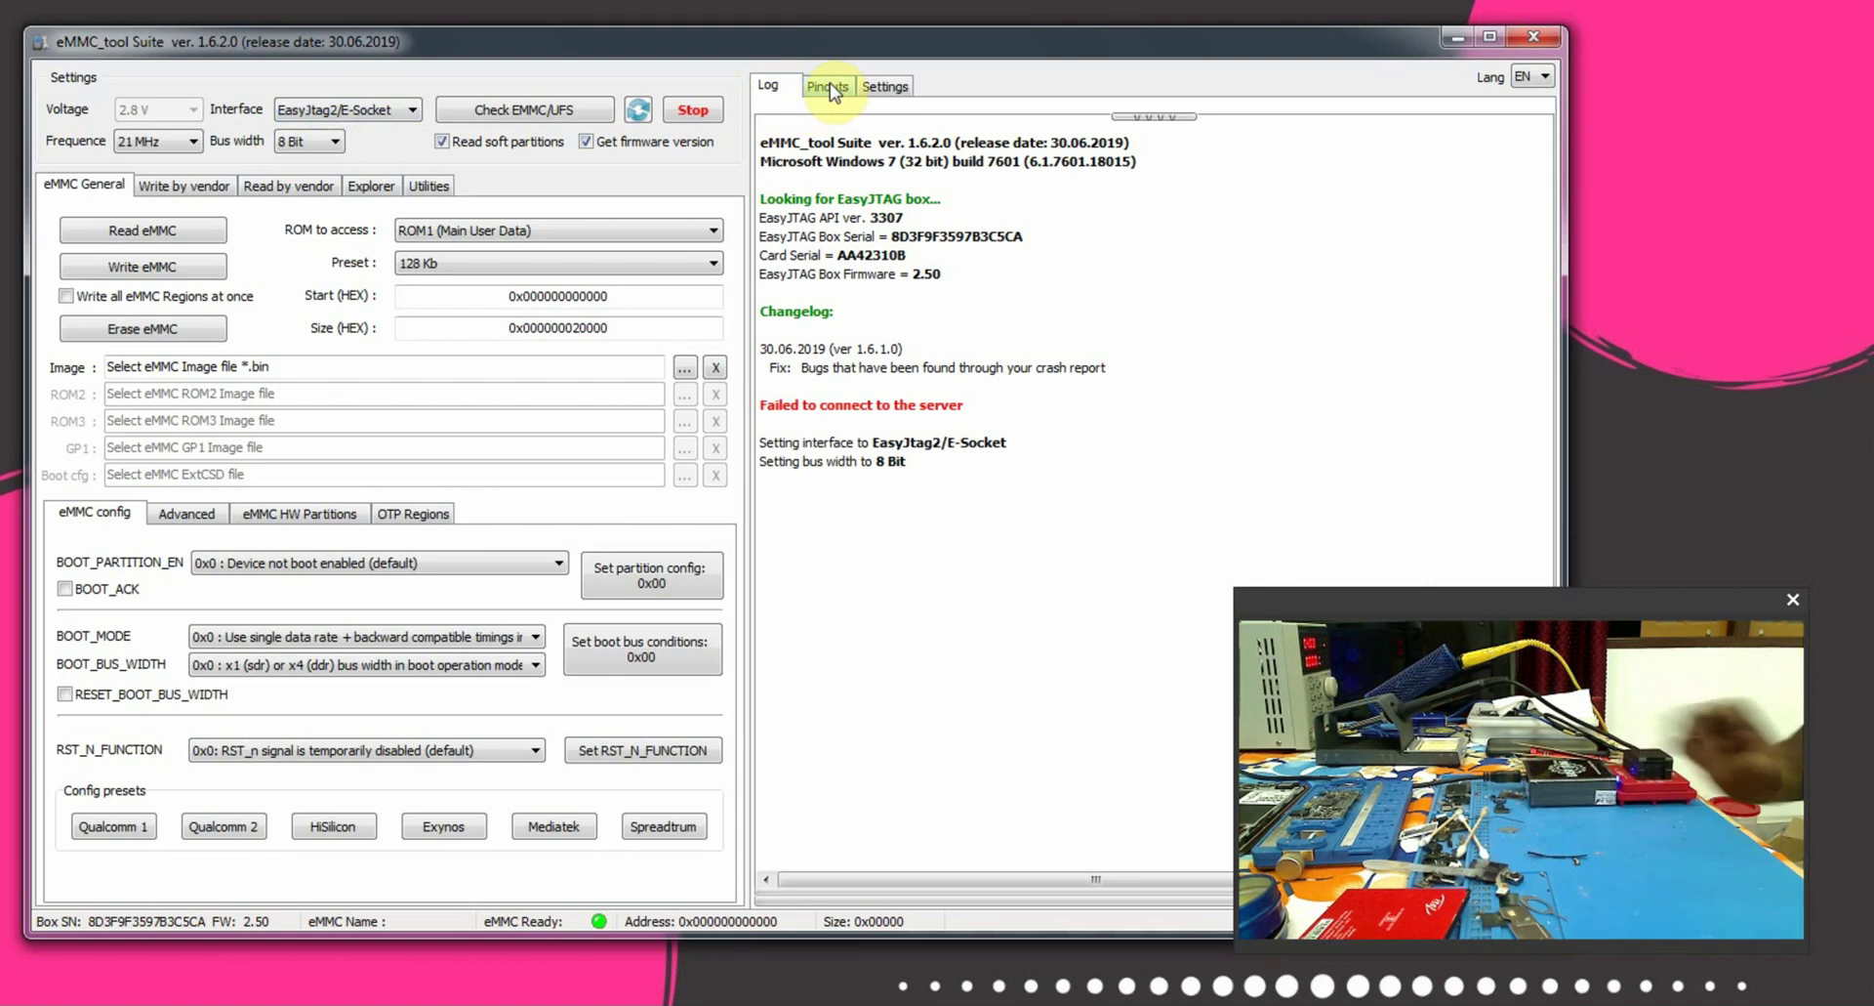
left_click(602, 570)
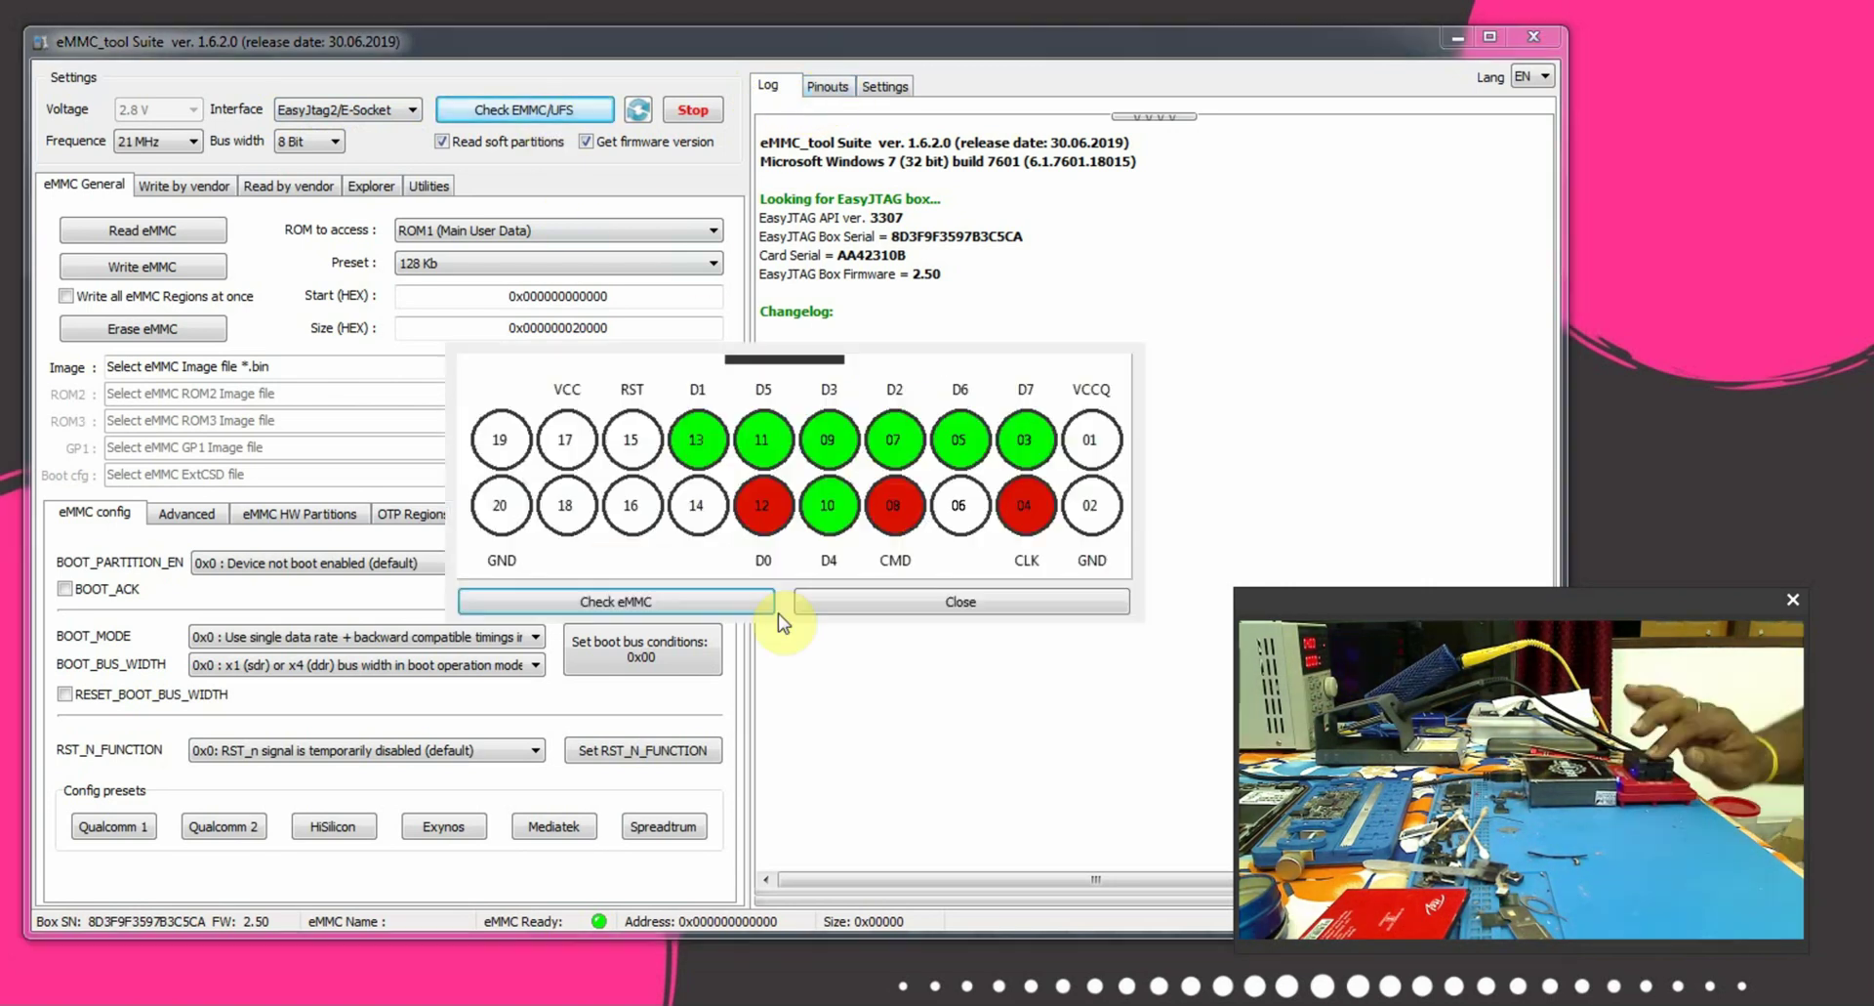
left_click(643, 604)
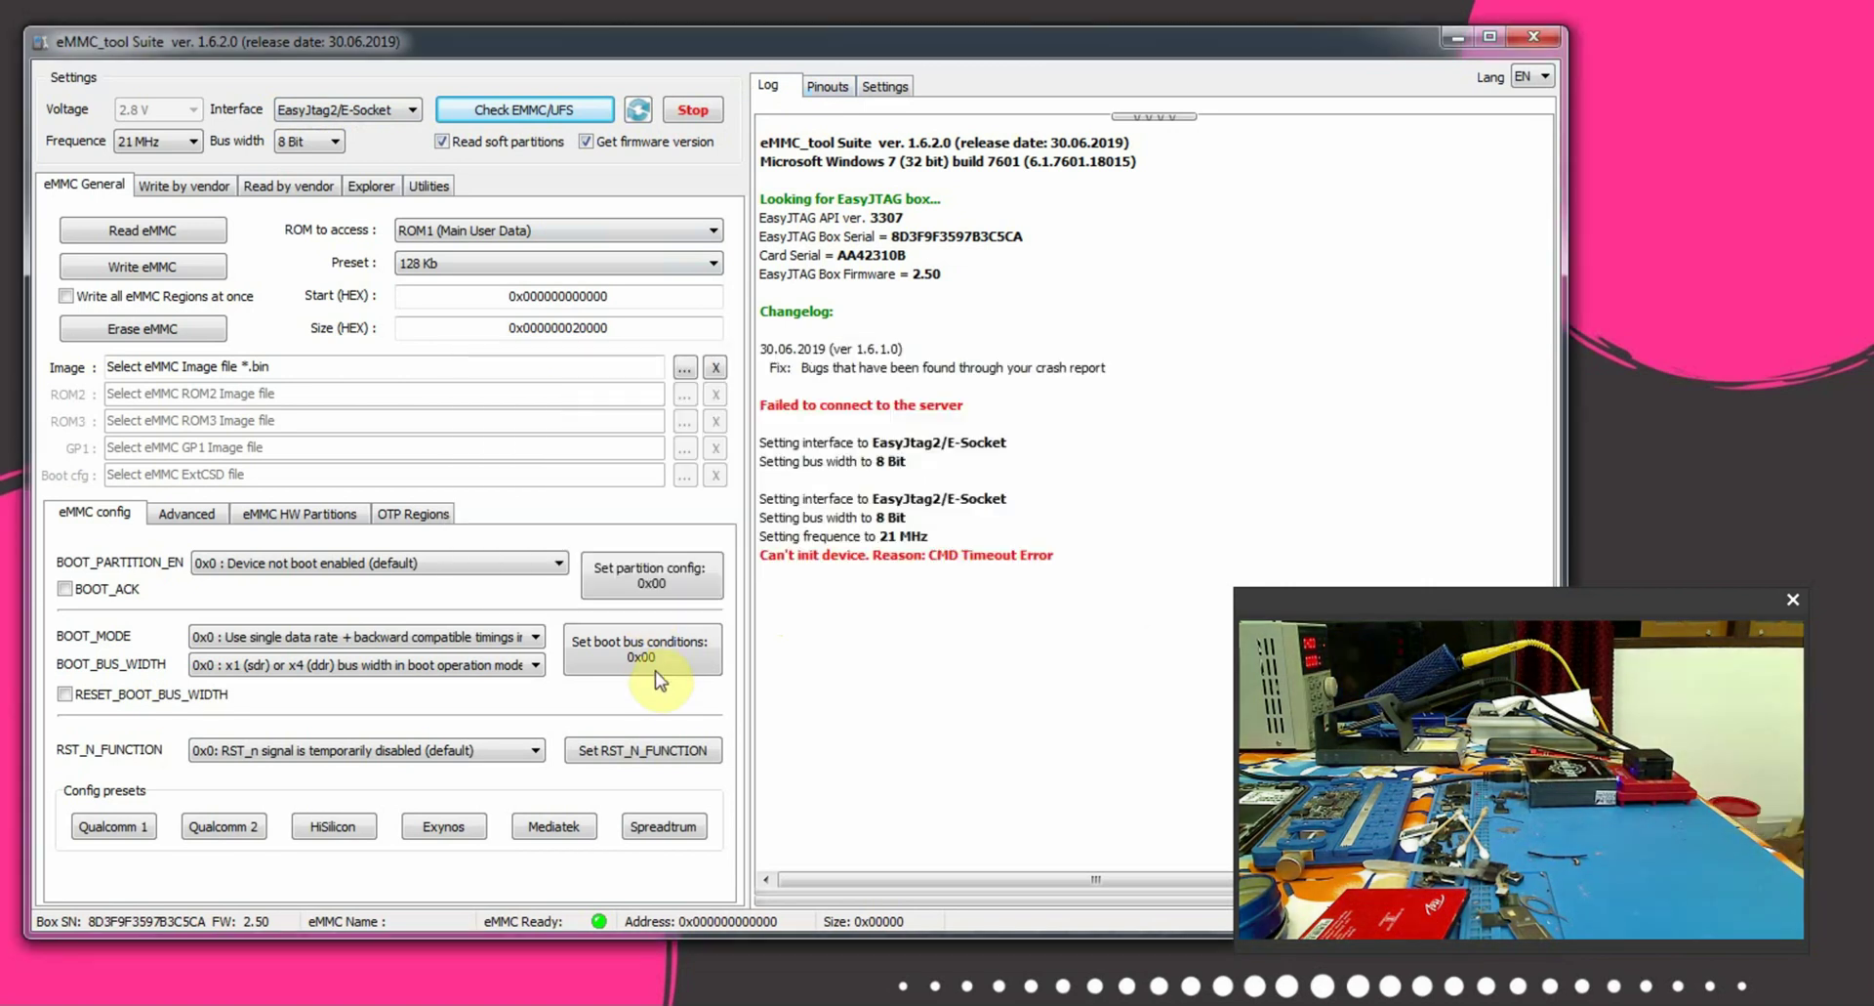
left_click(656, 672)
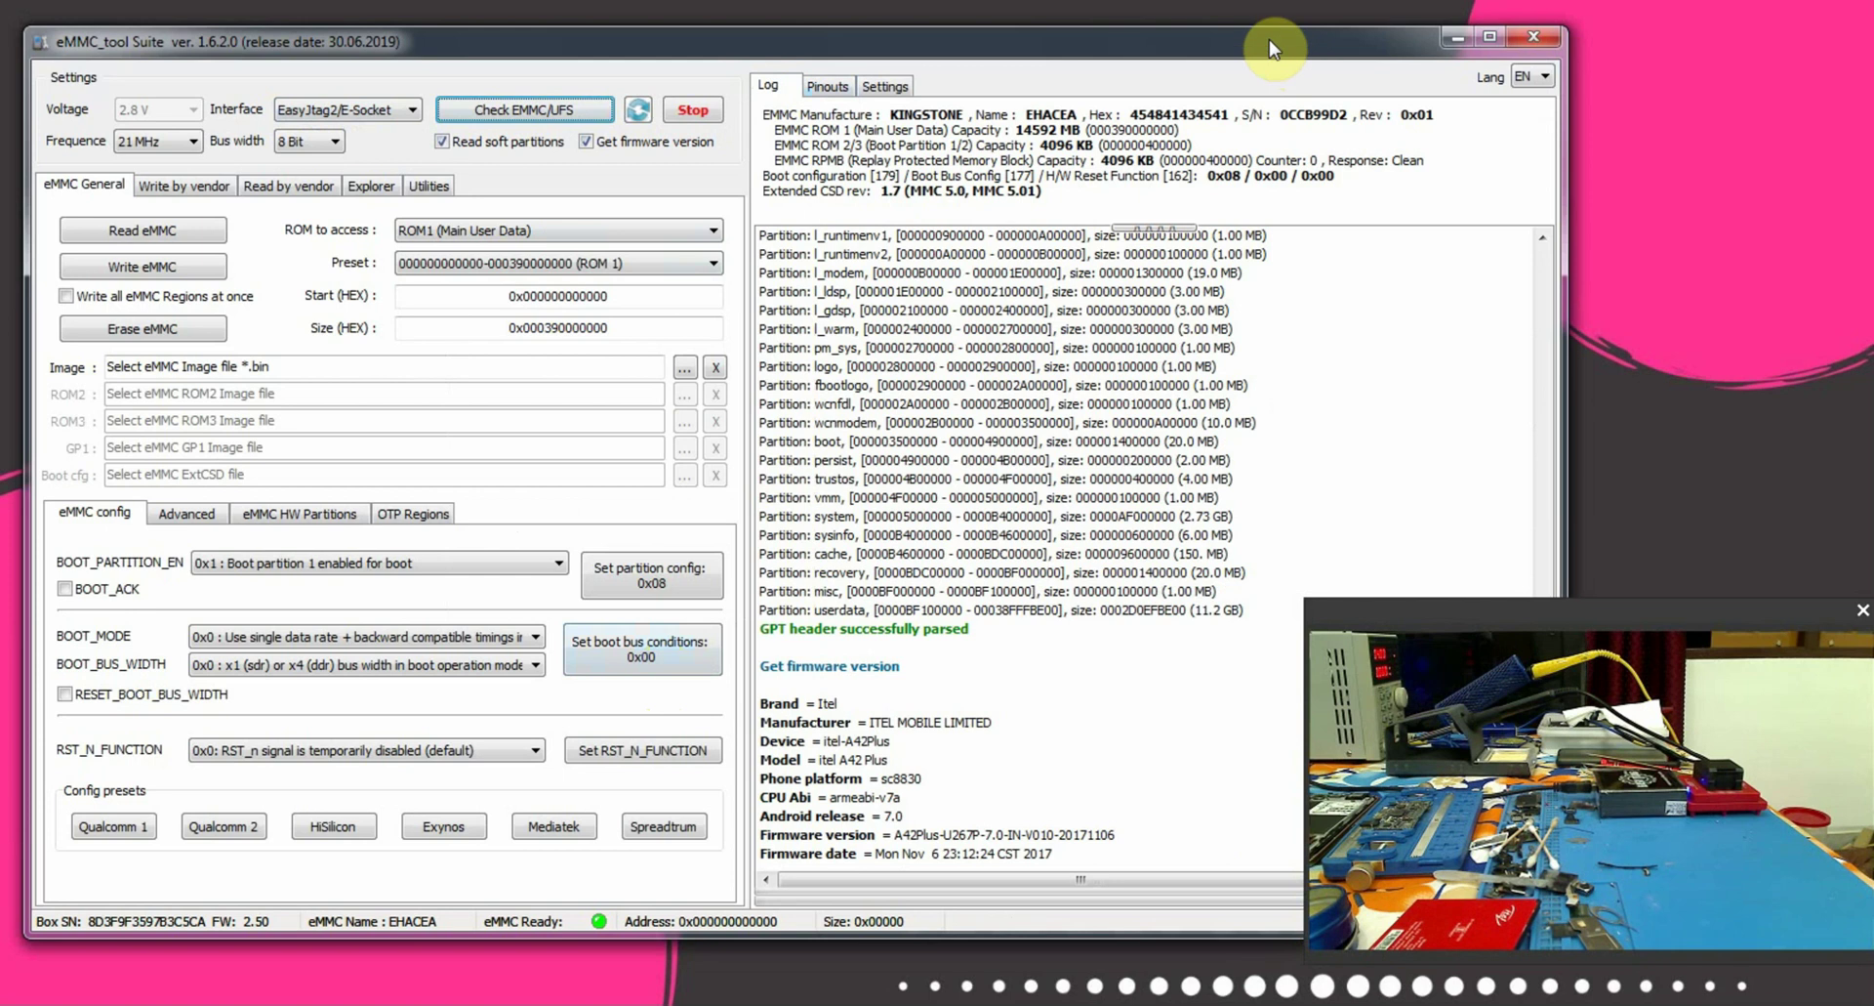
scroll(1099, 710, "up", 8)
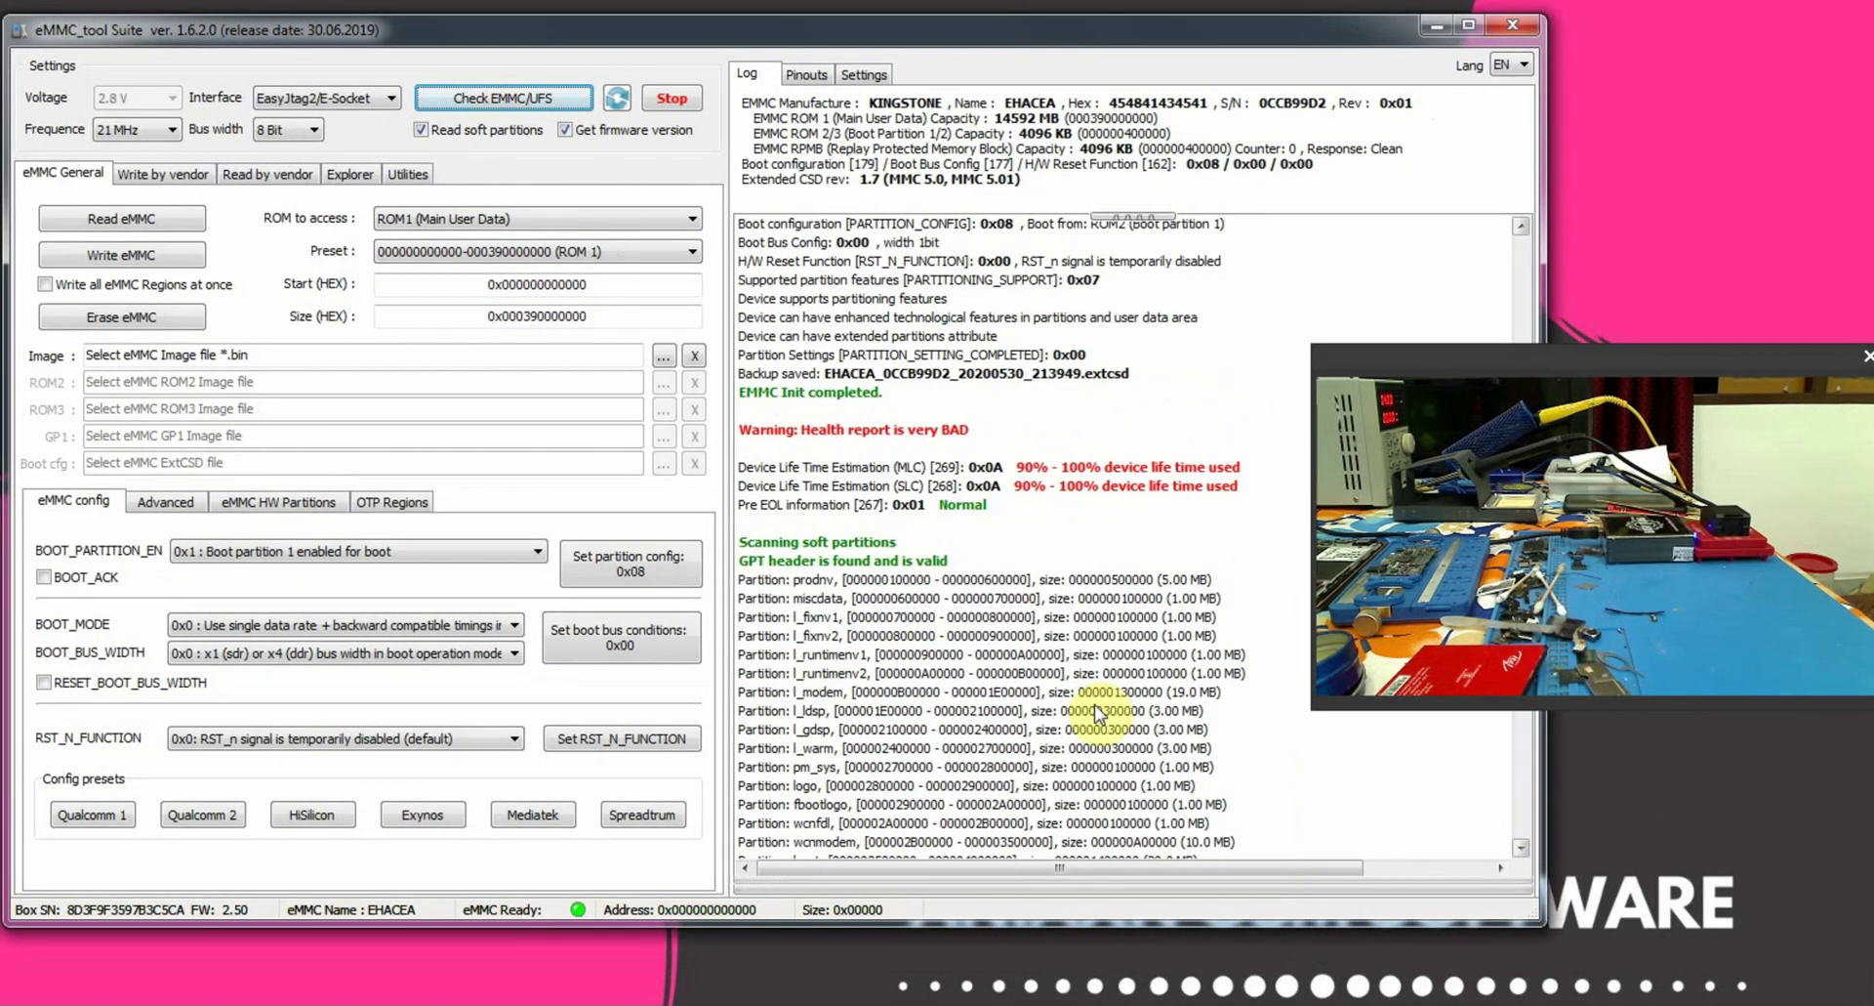
scroll(1521, 396, "up", 5)
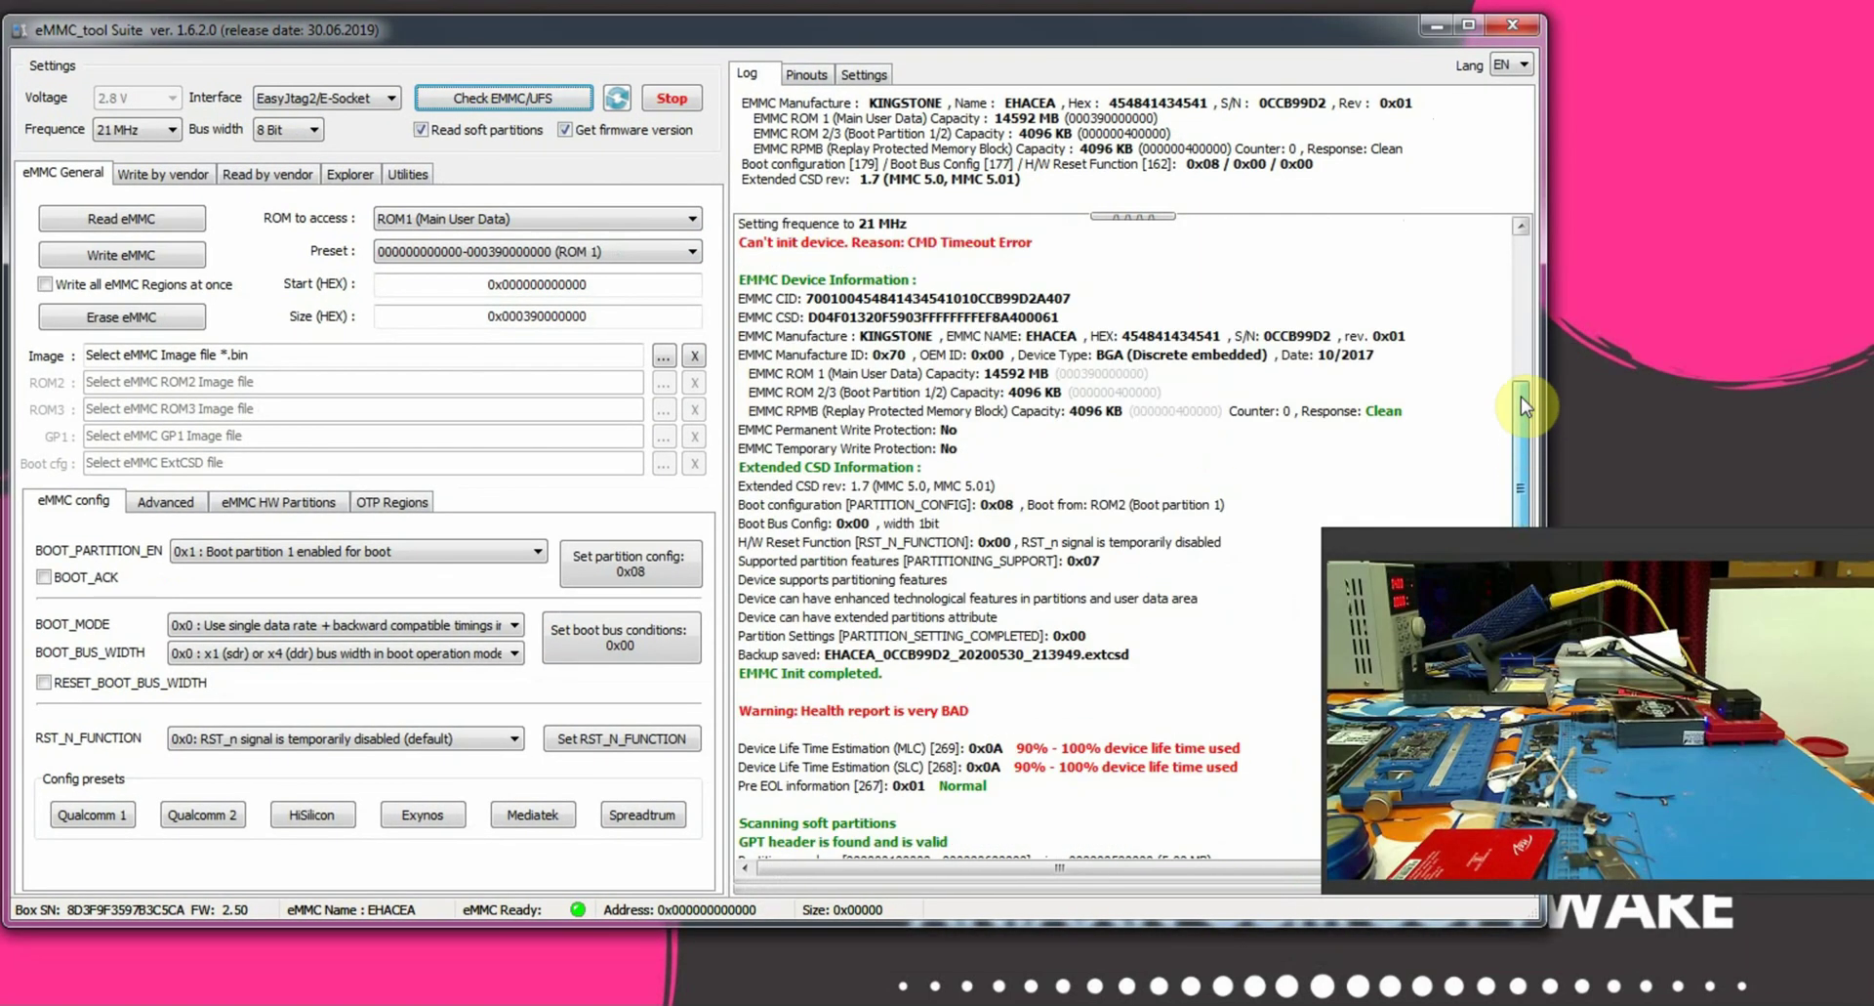
left_click_drag(1509, 335, 1510, 422)
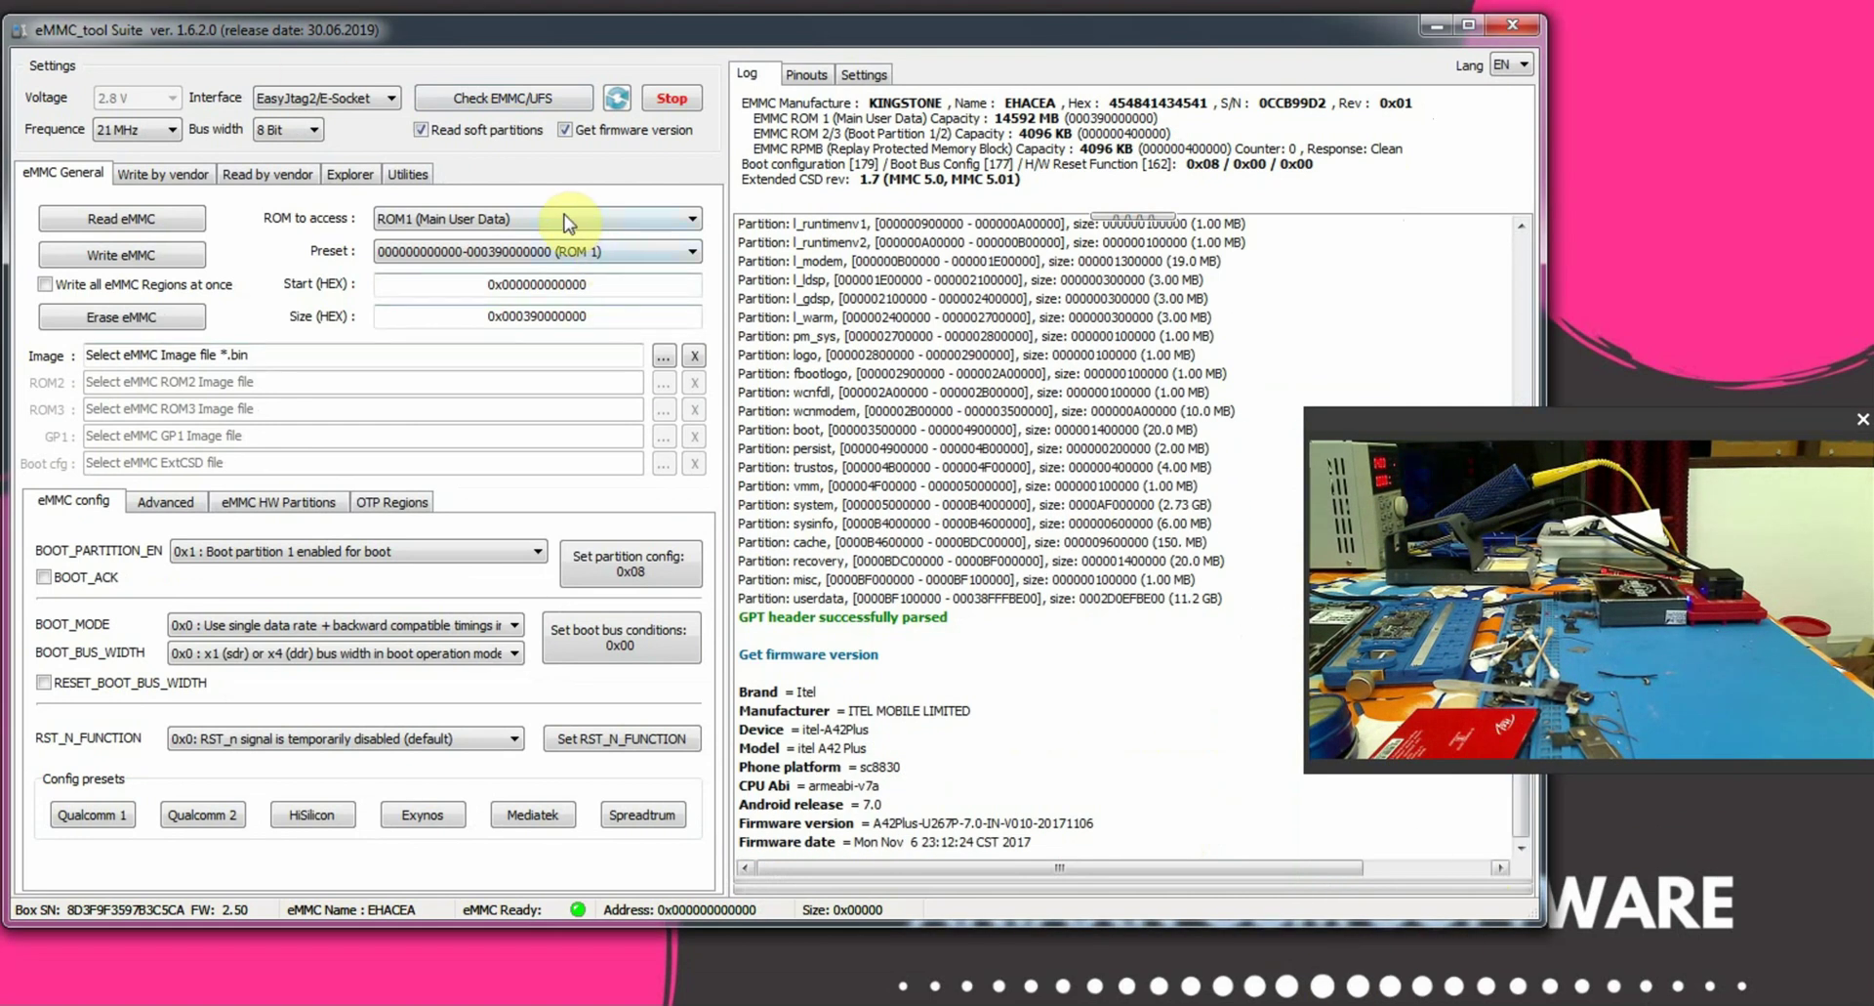
Choose ROM3 (Boot Partition 2) as the ROM to access and start reading the eMMC to a file
left_click(569, 223)
left_click(478, 267)
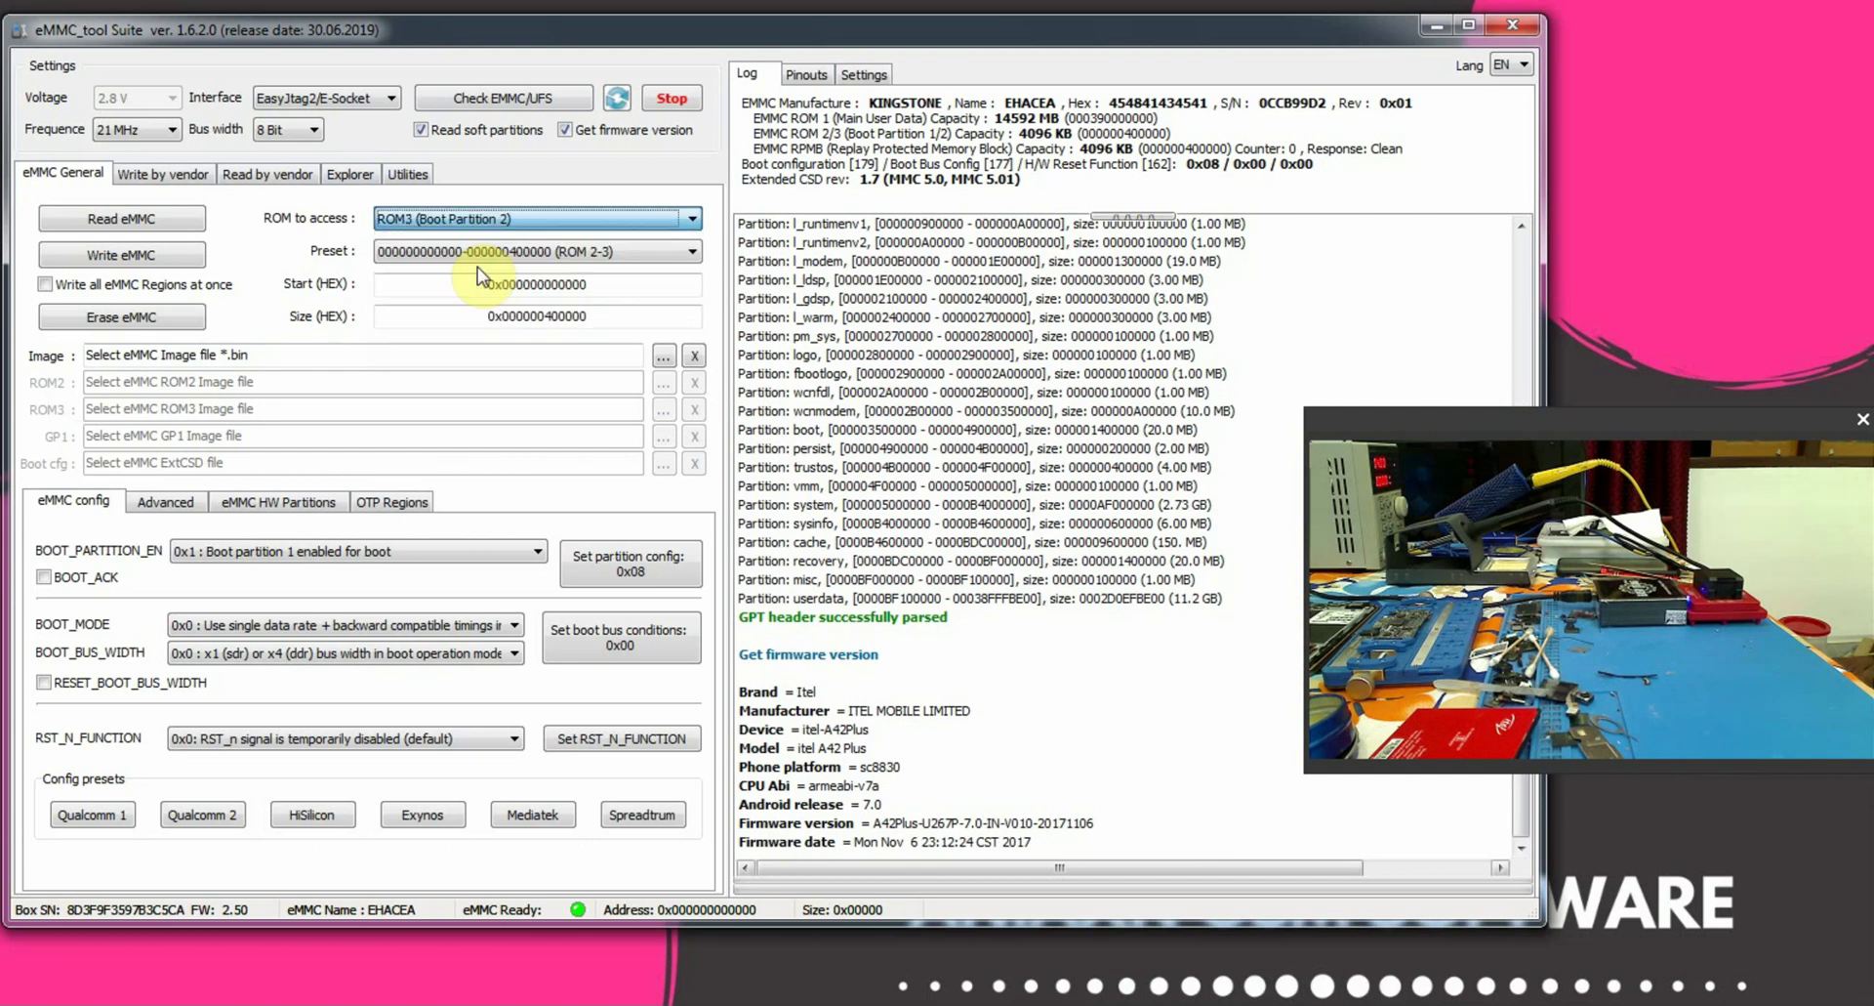
left_click(161, 223)
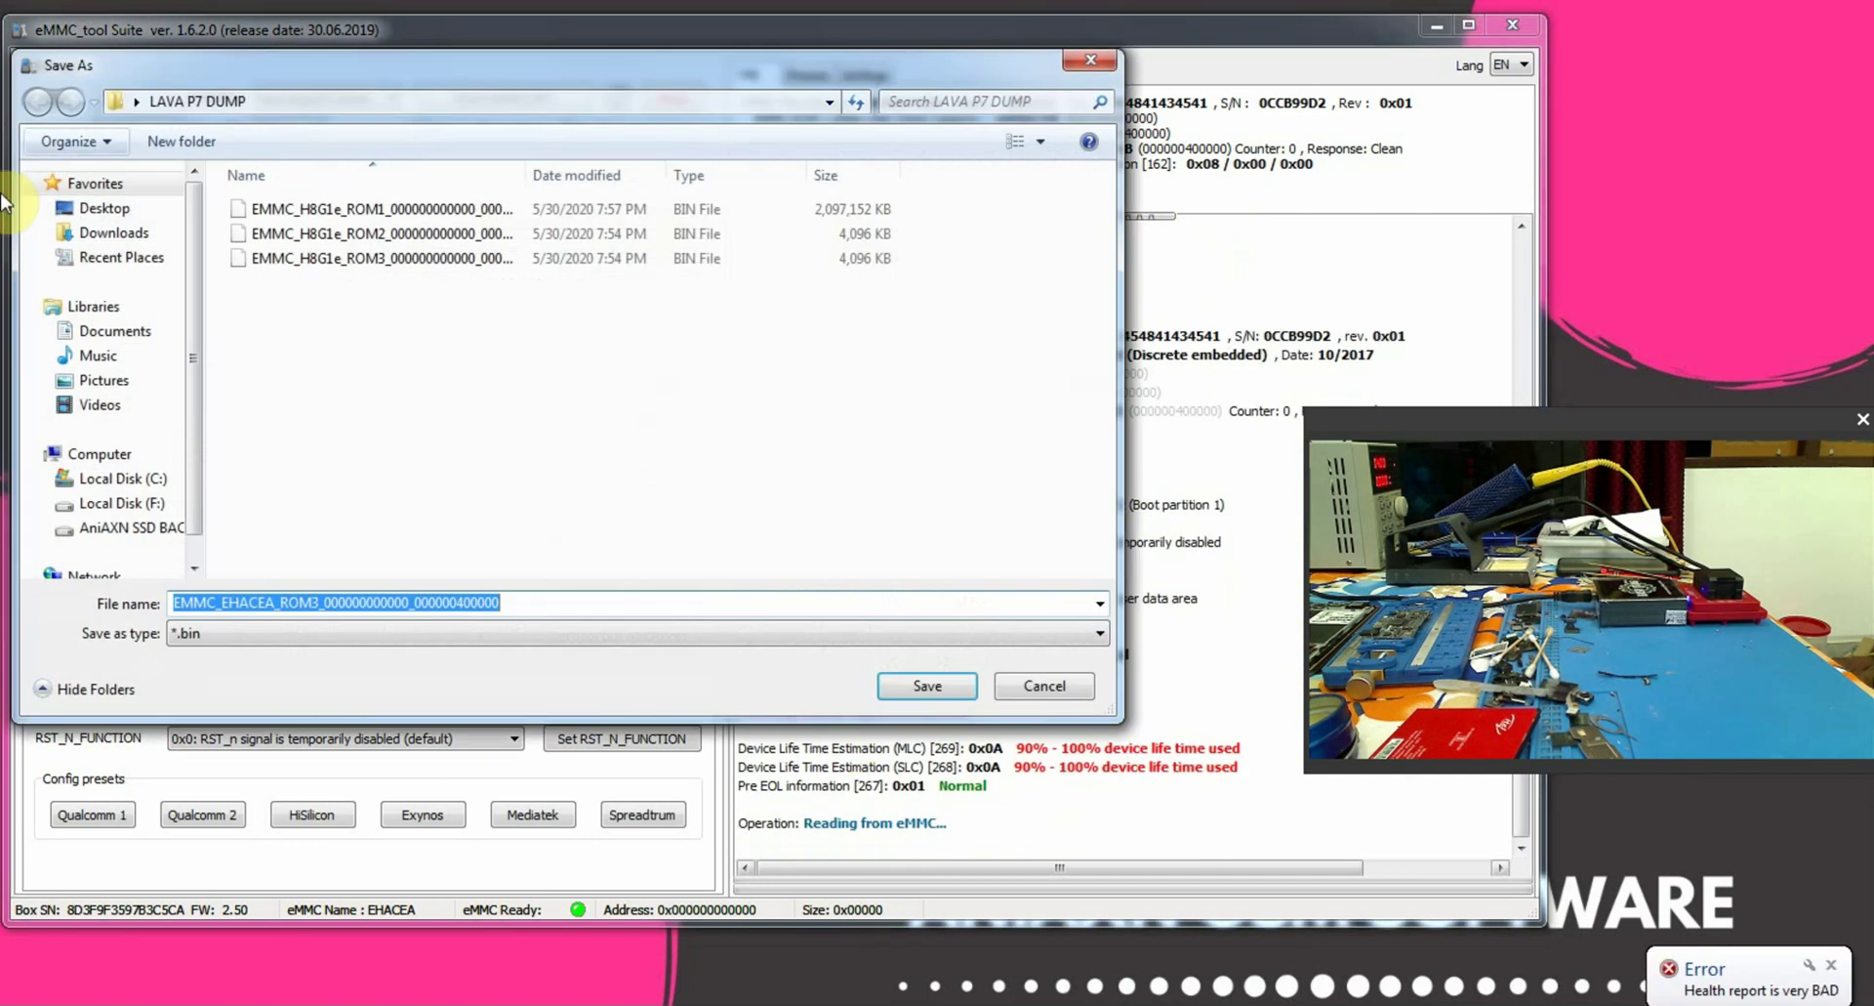
Create a folder named ITEL A42 PLUS DUMP on the Desktop and open it as the save location for the ROM3 dump
left_click(105, 206)
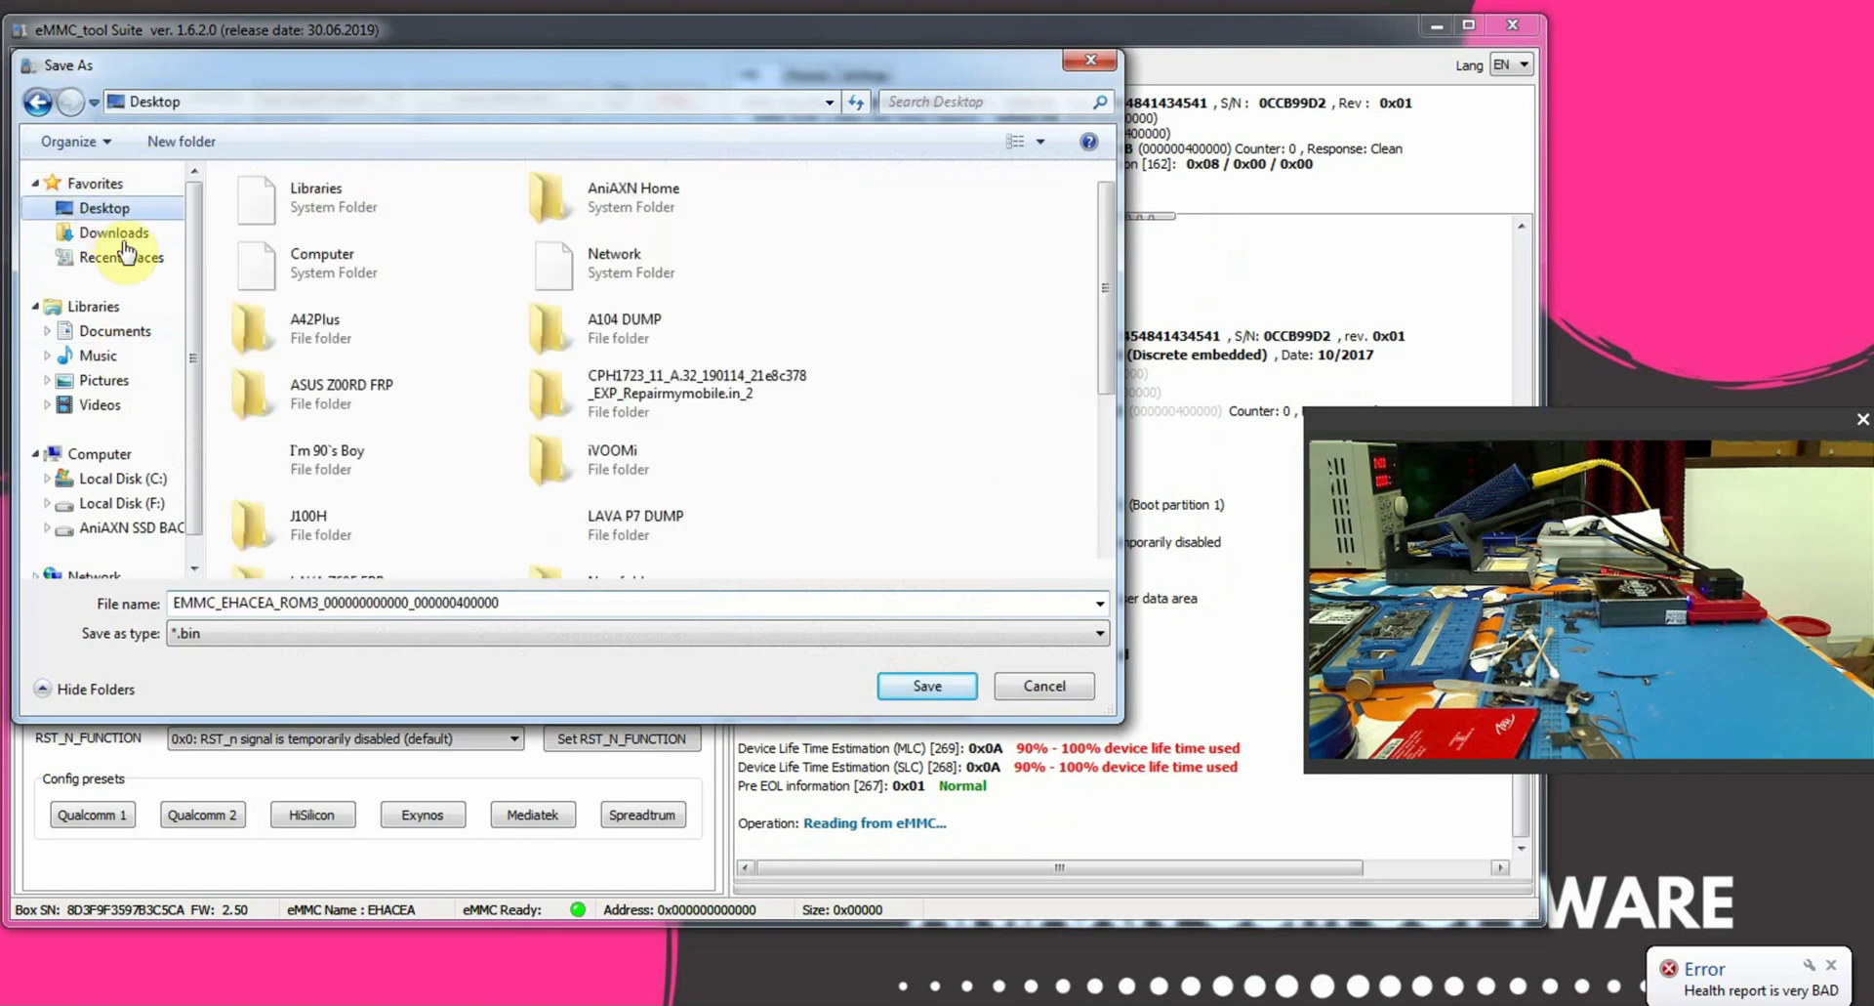
left_click(181, 140)
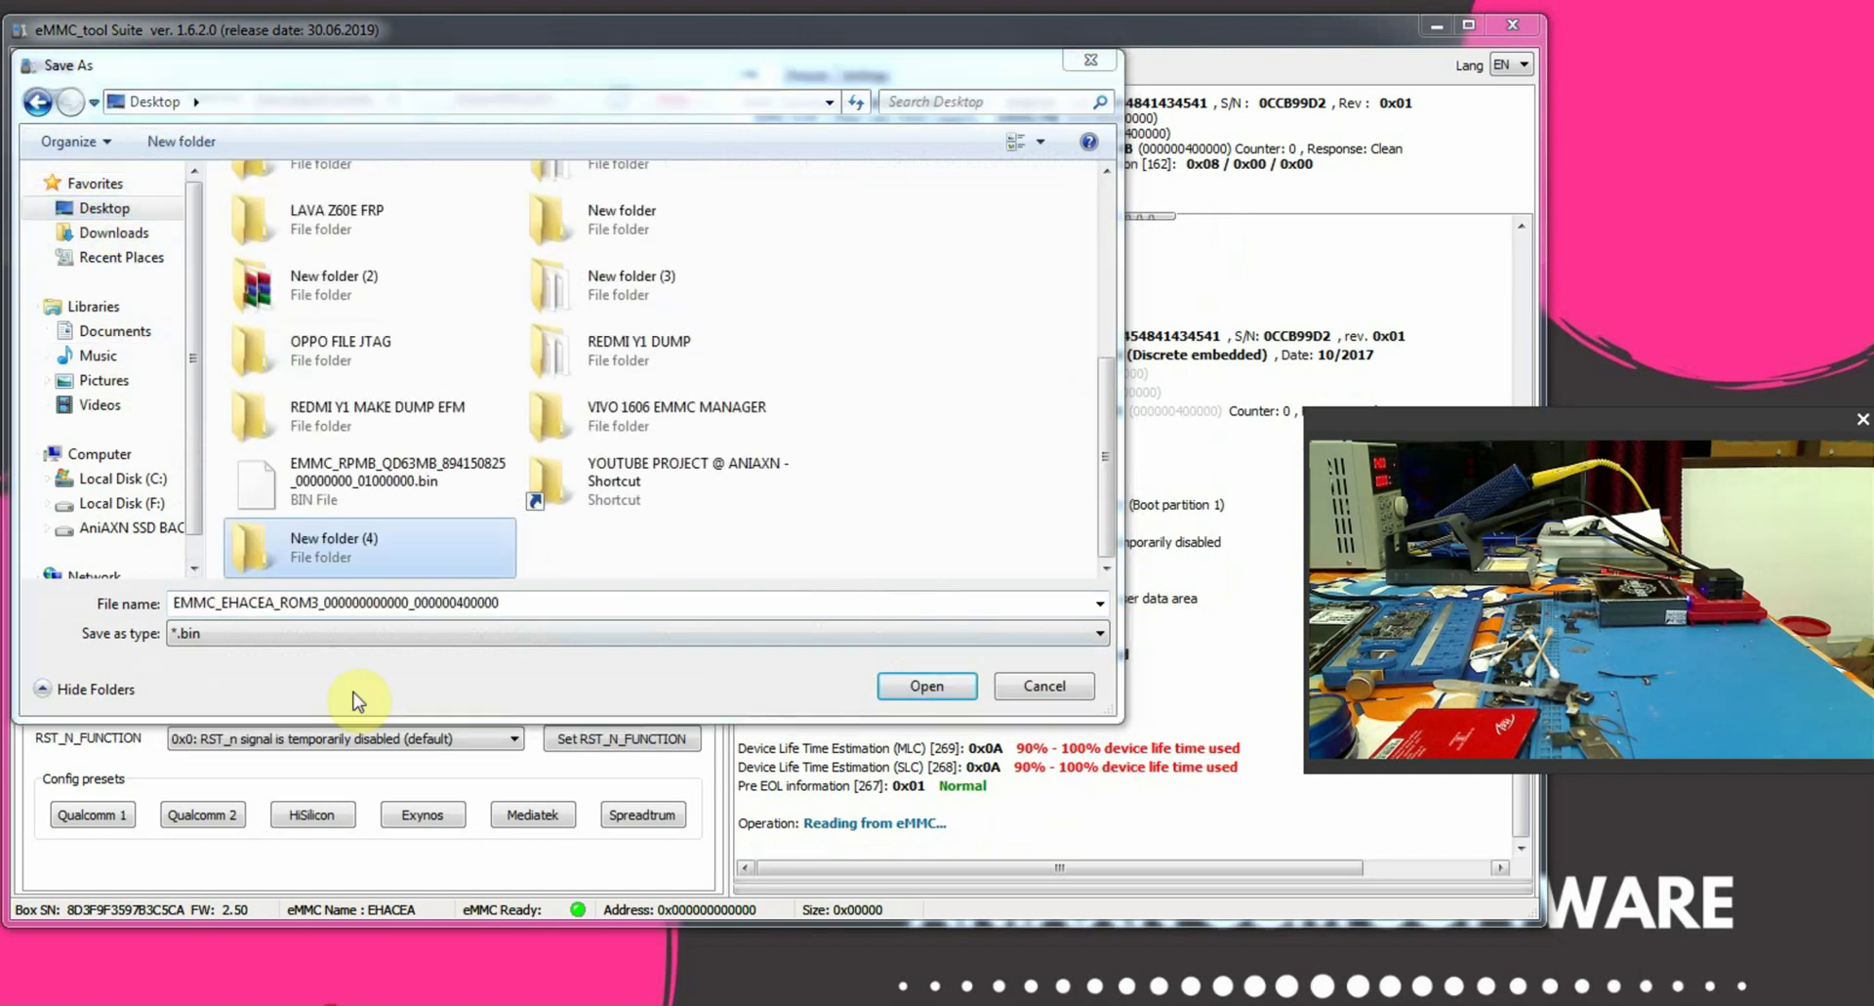
left_click(361, 556)
left_click(371, 563)
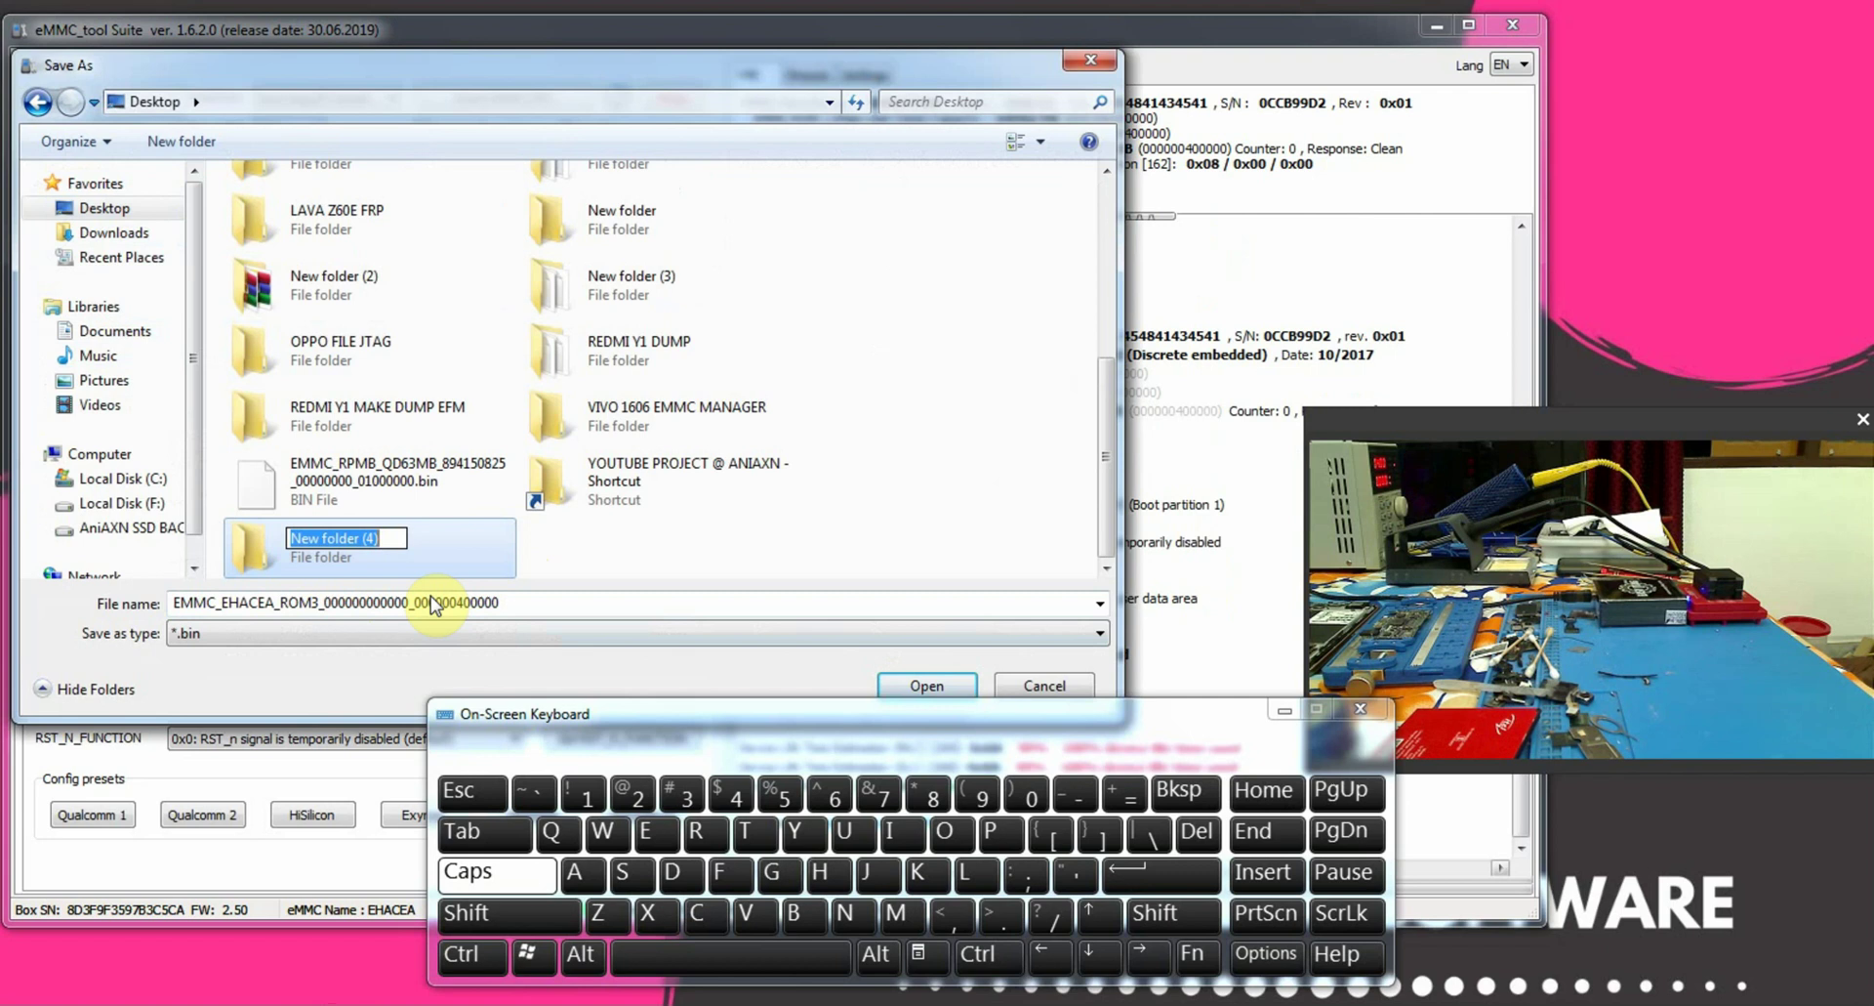
left_click(890, 831)
left_click(750, 831)
left_click(646, 831)
left_click(964, 872)
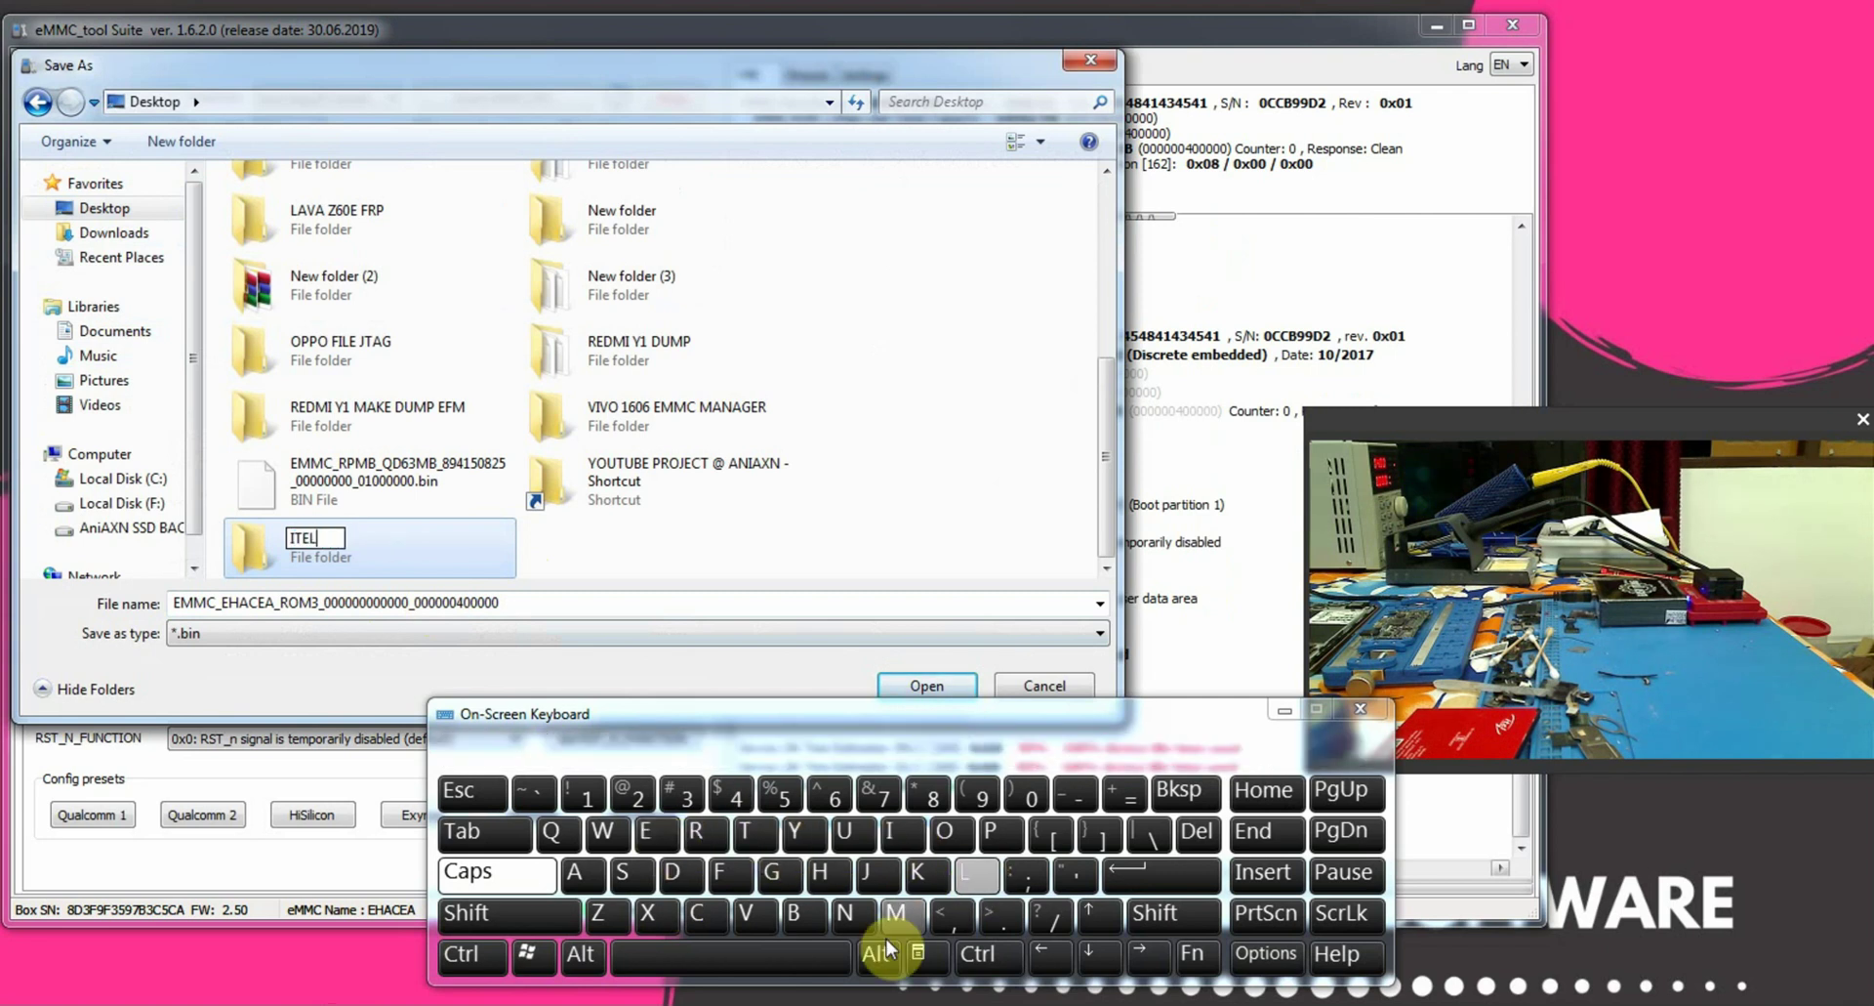
left_click(574, 872)
left_click(731, 791)
left_click(633, 791)
left_click(686, 961)
left_click(1001, 830)
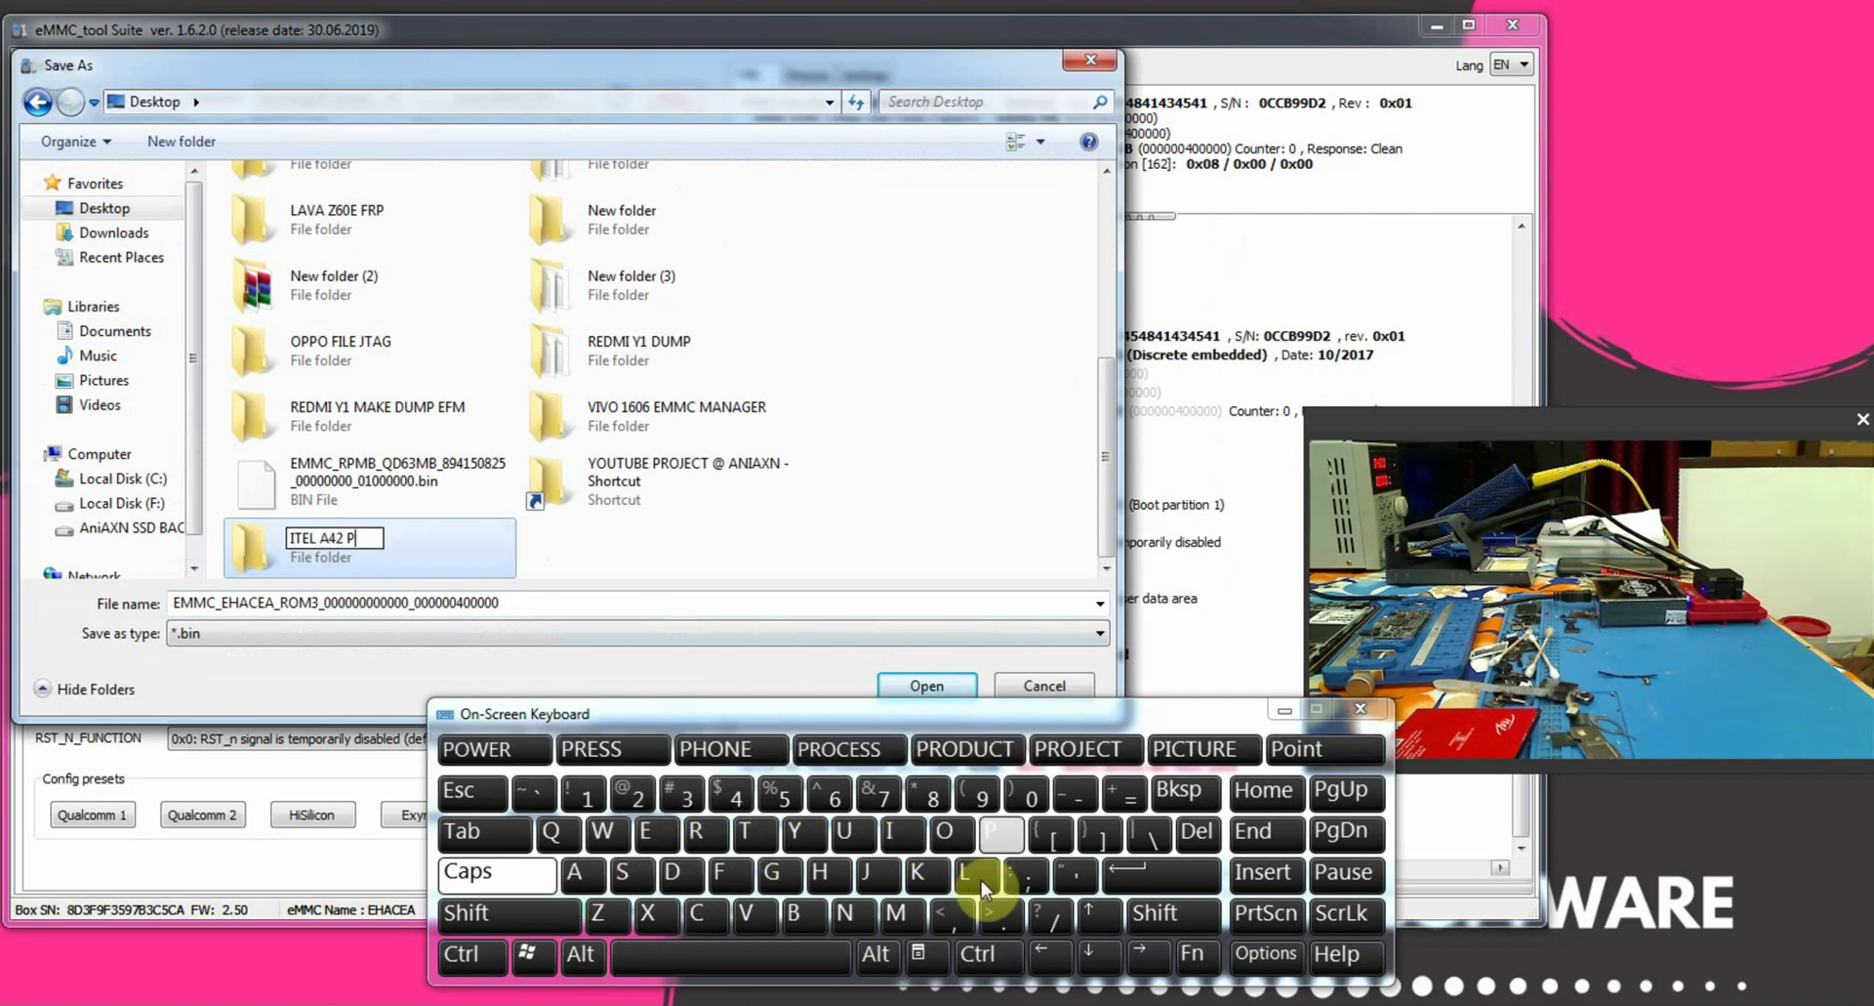
left_click(976, 871)
left_click(845, 830)
left_click(622, 872)
left_click(730, 955)
left_click(672, 872)
left_click(844, 831)
left_click(896, 913)
left_click(1001, 831)
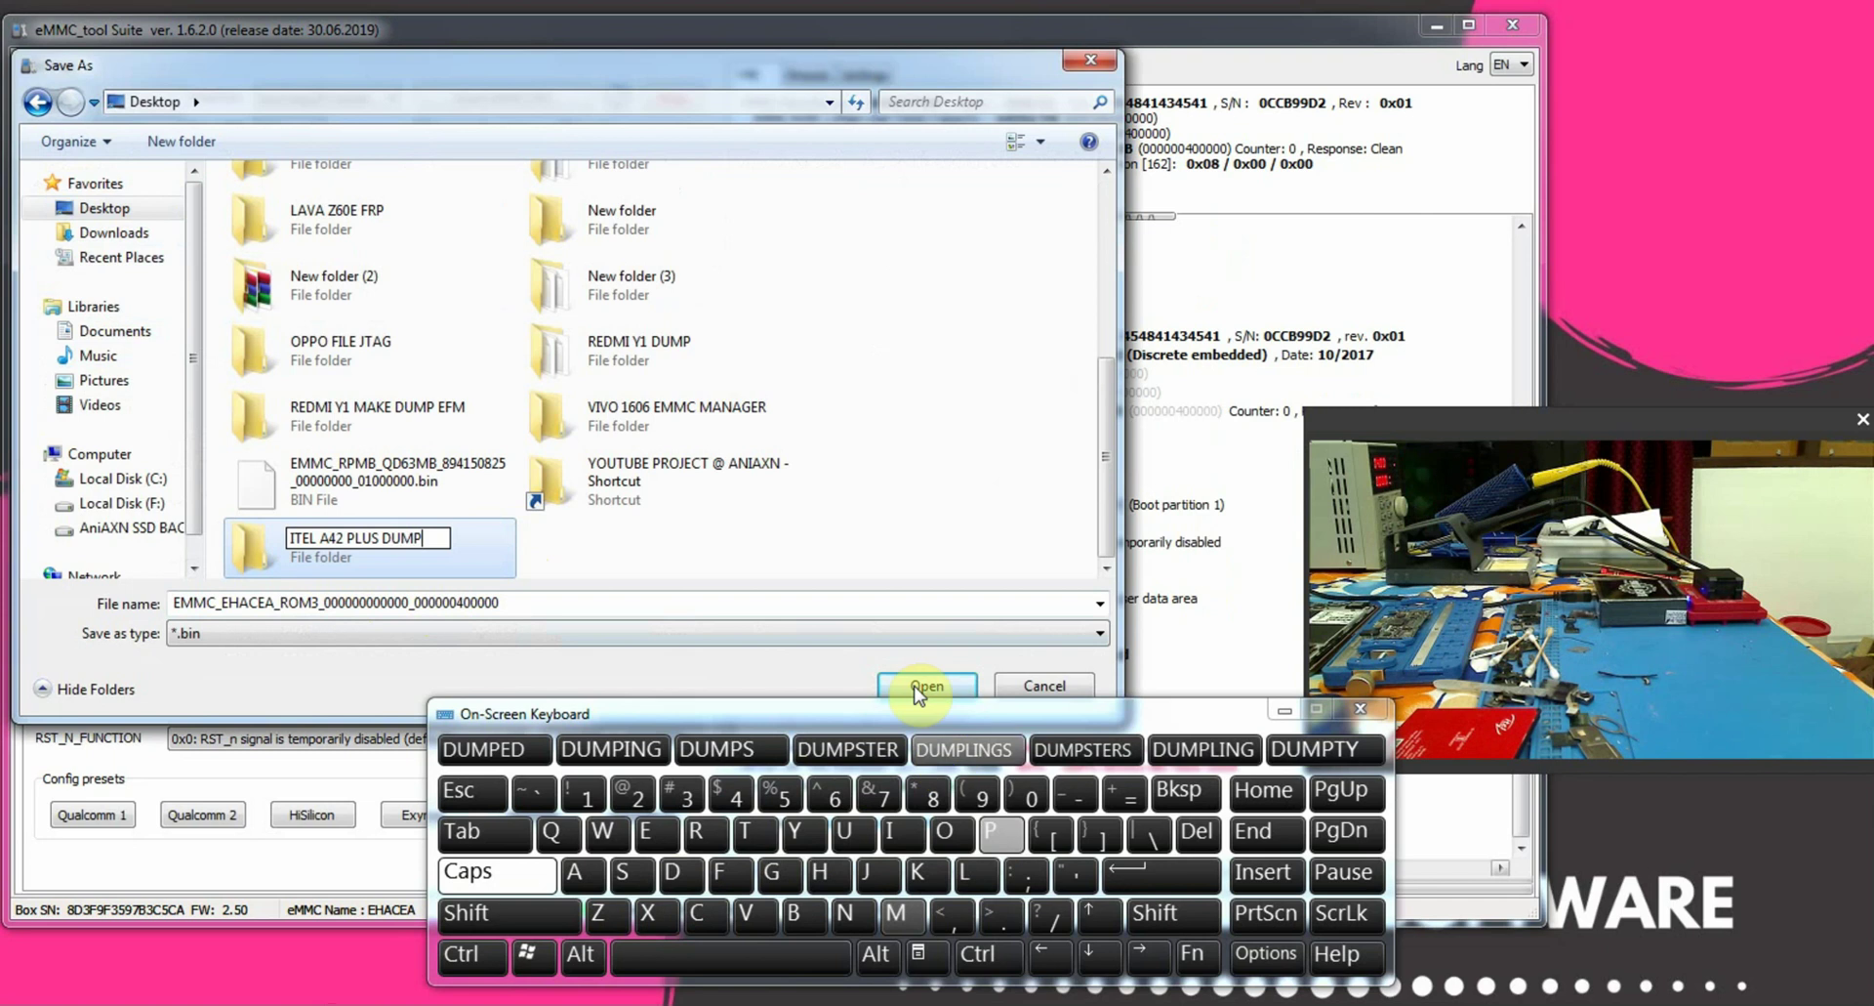
left_click(406, 537)
double_click(406, 537)
left_click(1162, 872)
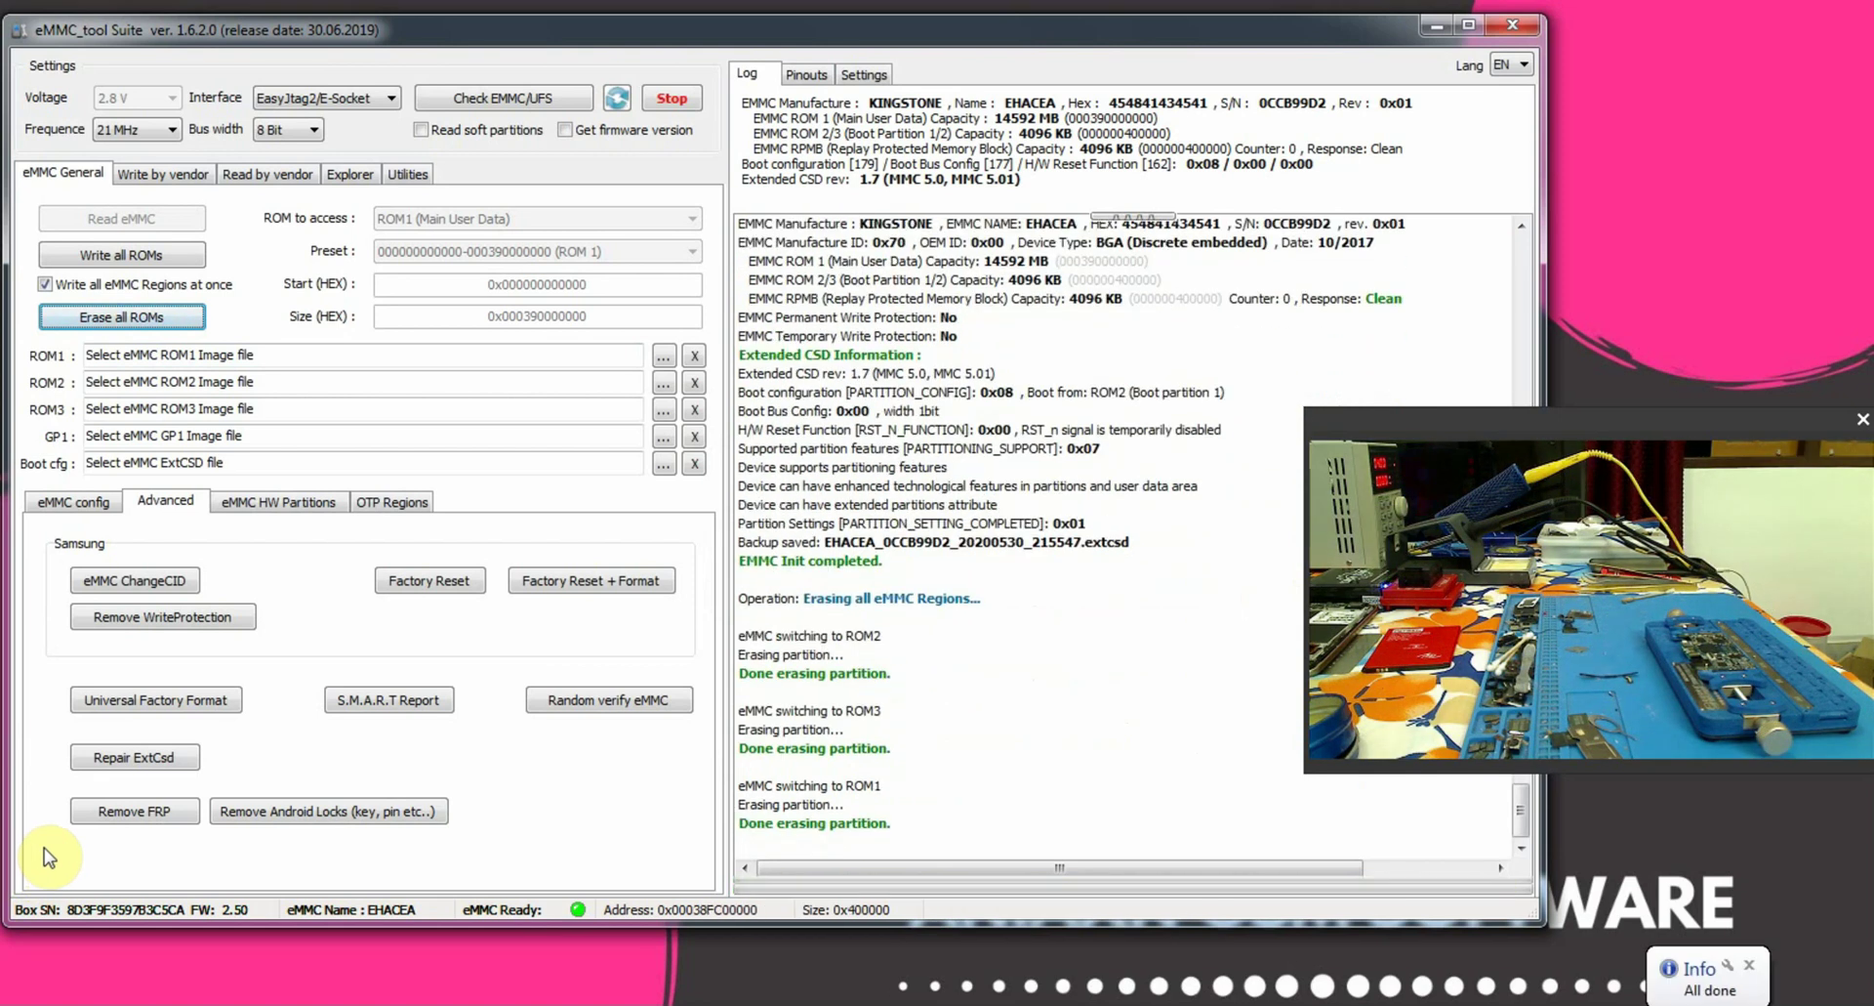
left_click(669, 357)
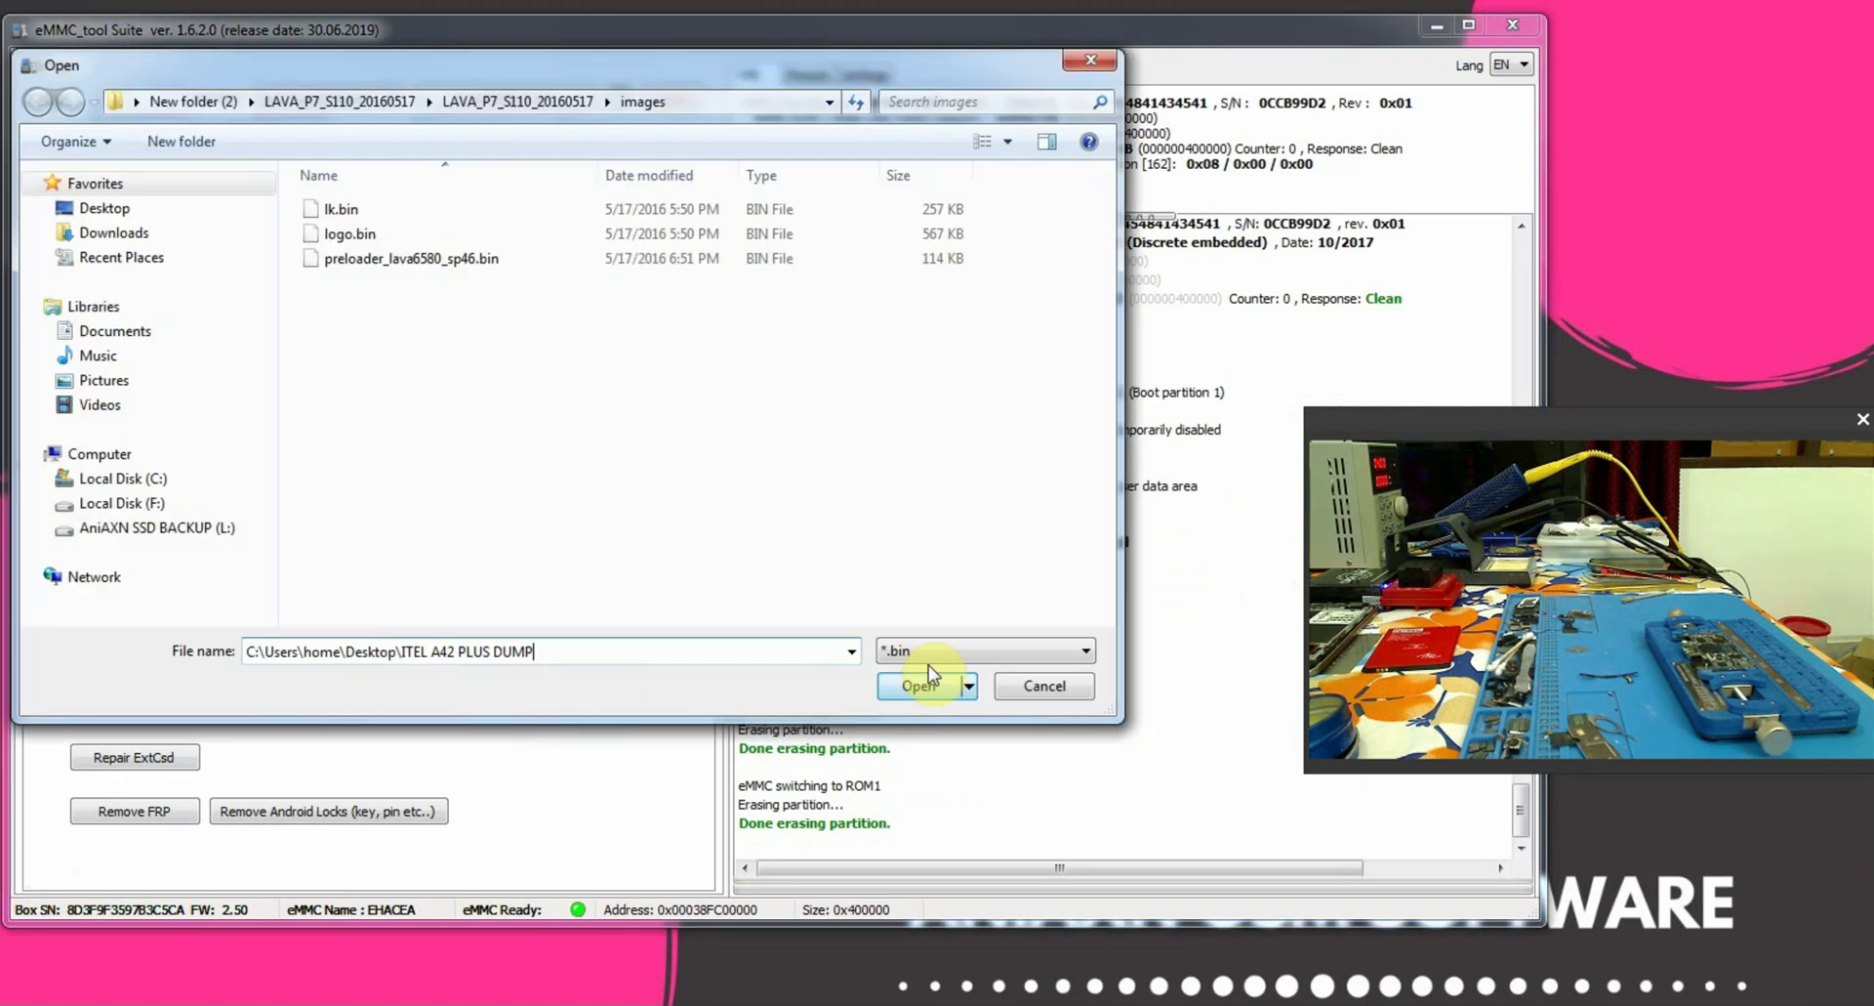
left_click(915, 688)
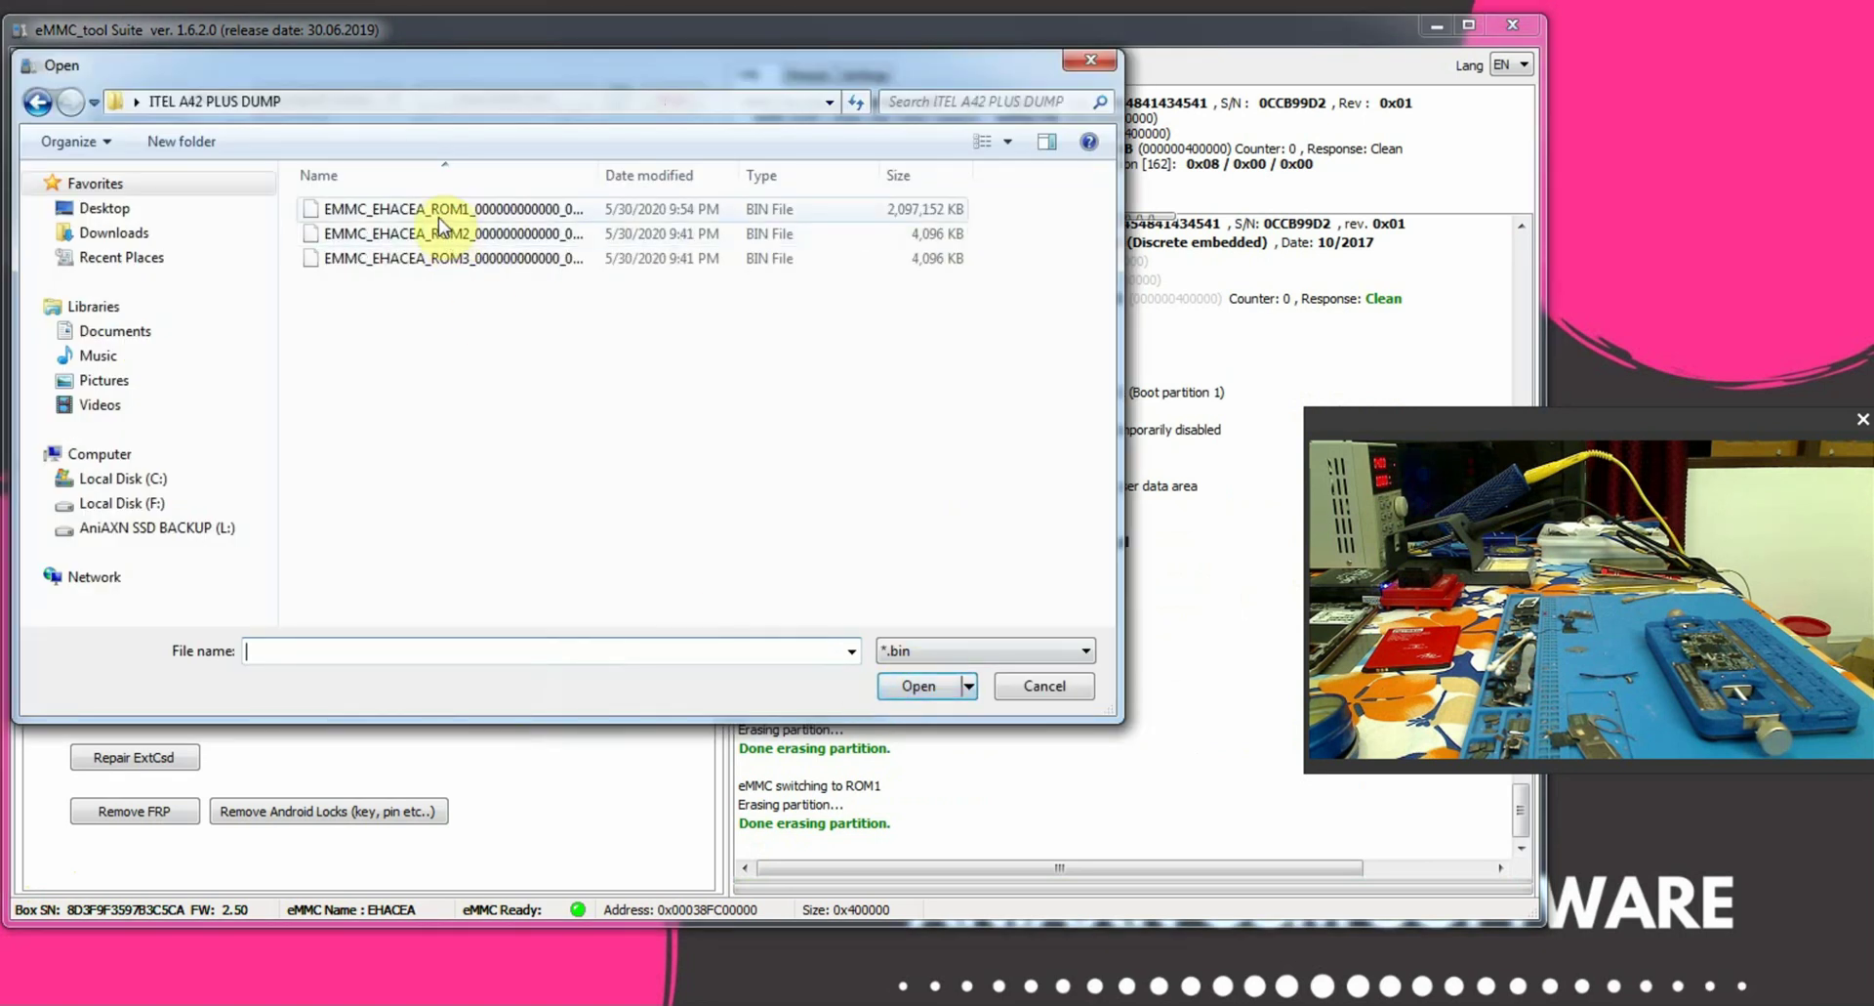
double_click(479, 209)
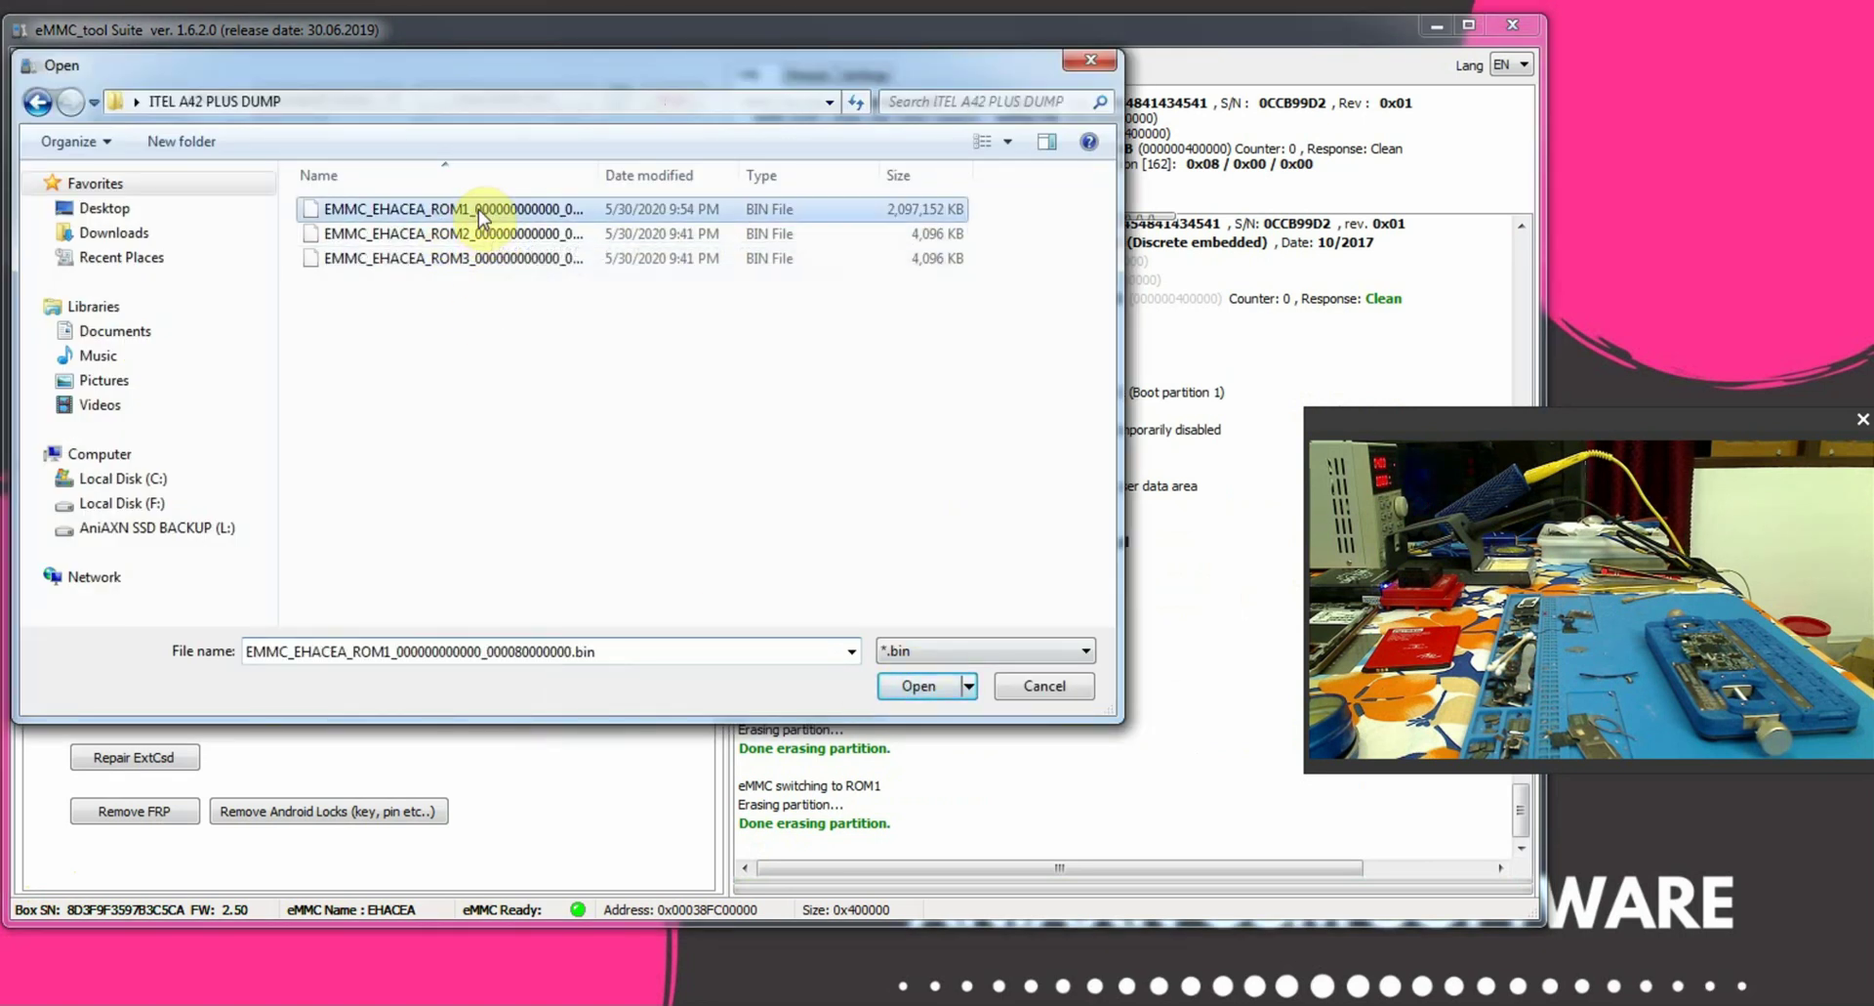
left_click(73, 500)
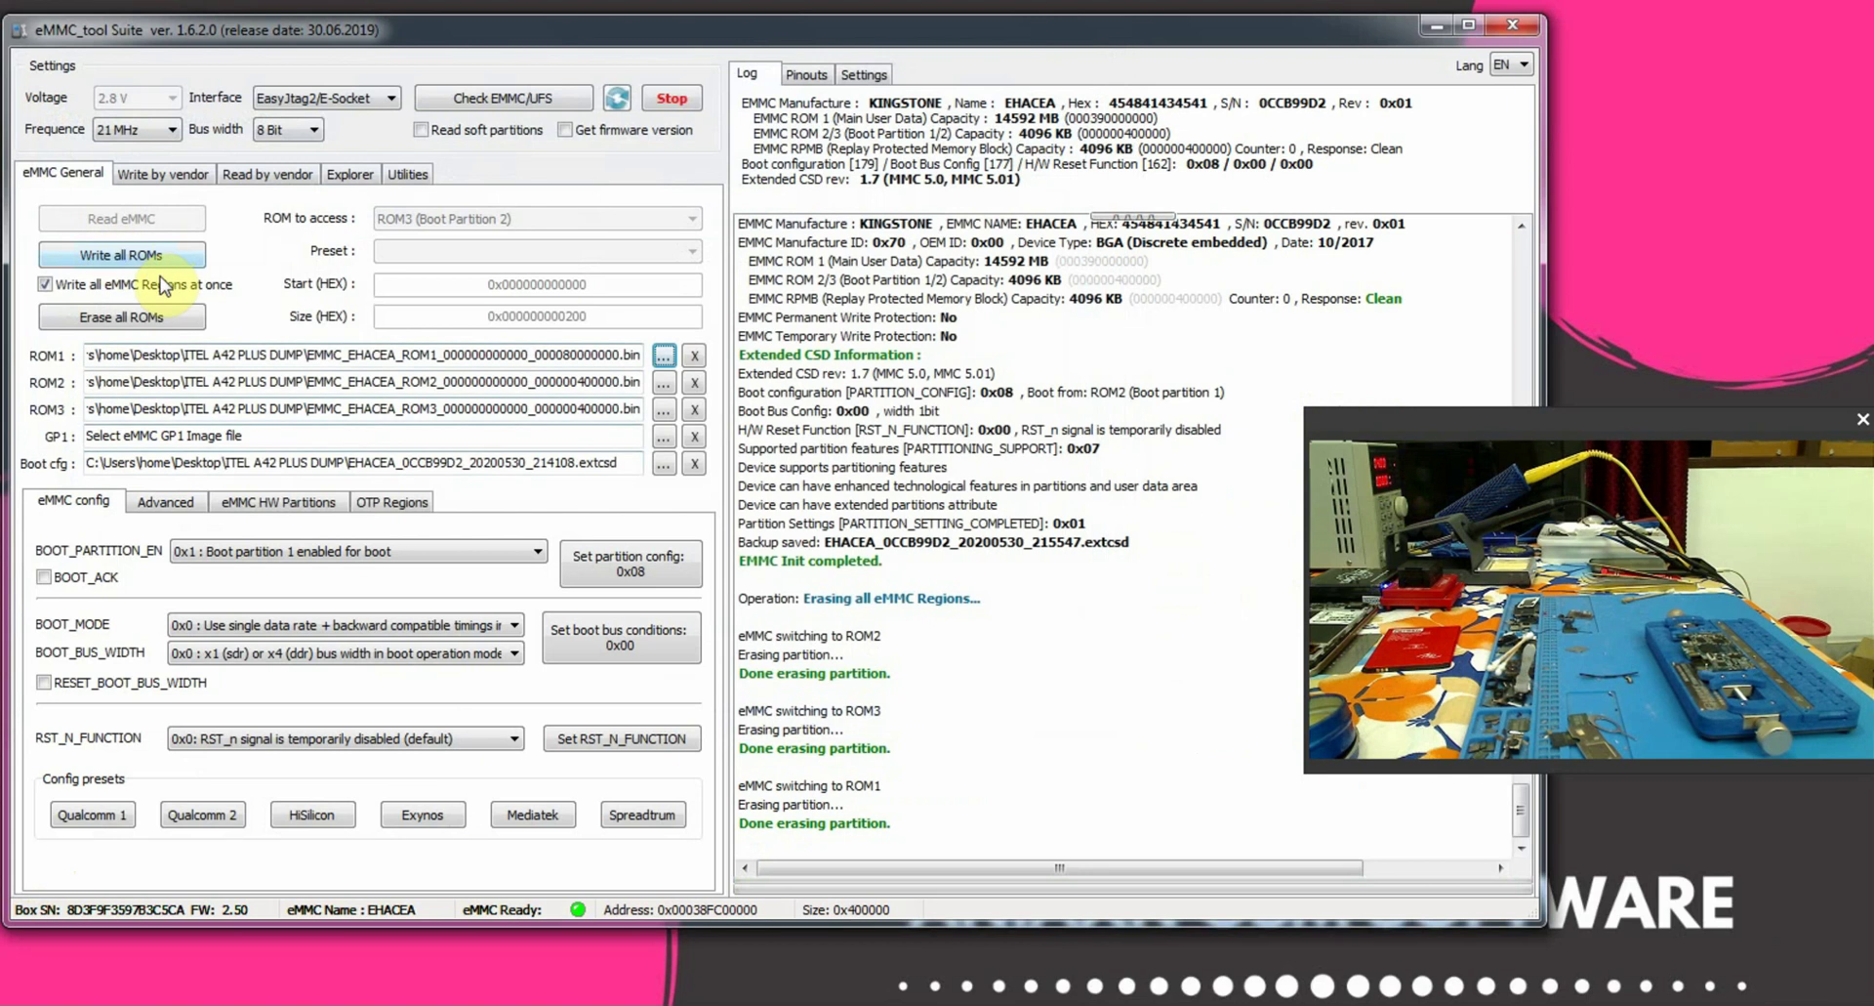
left_click(130, 262)
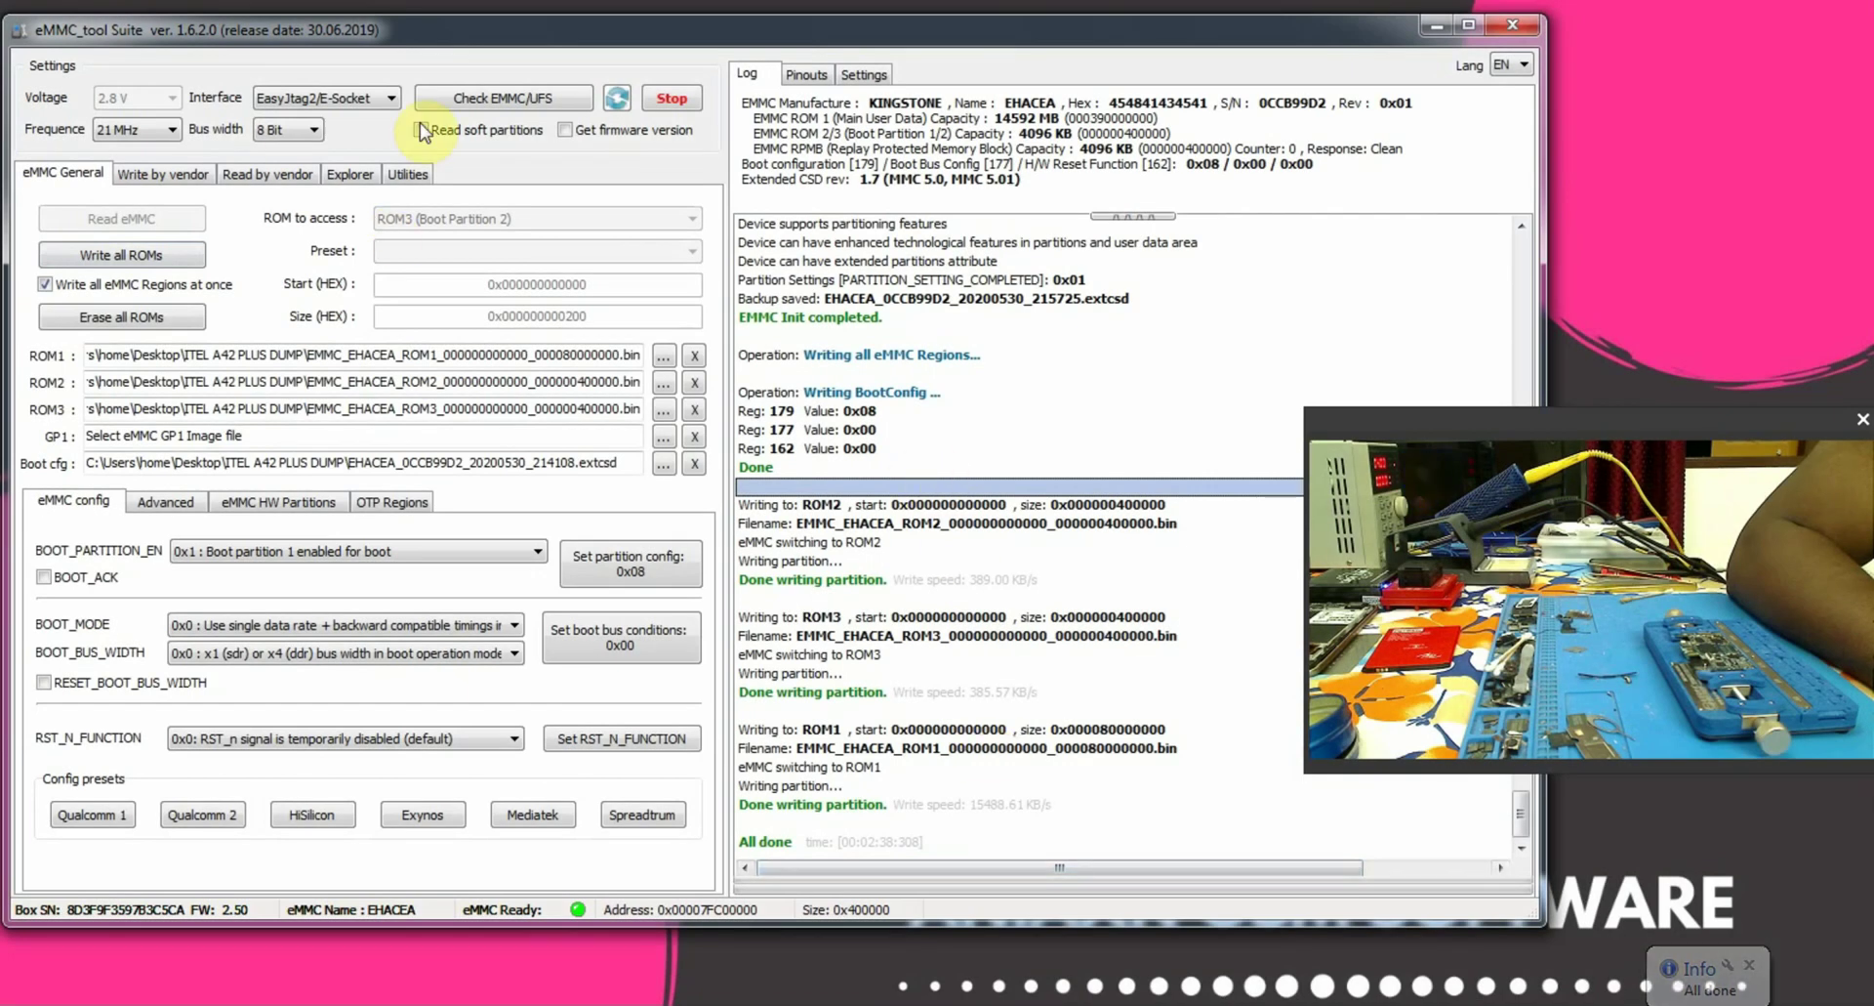
Enable Read soft partitions and Get firmware version, then recheck the eMMC and inspect the firmware result in the log
left_click(420, 129)
left_click(566, 131)
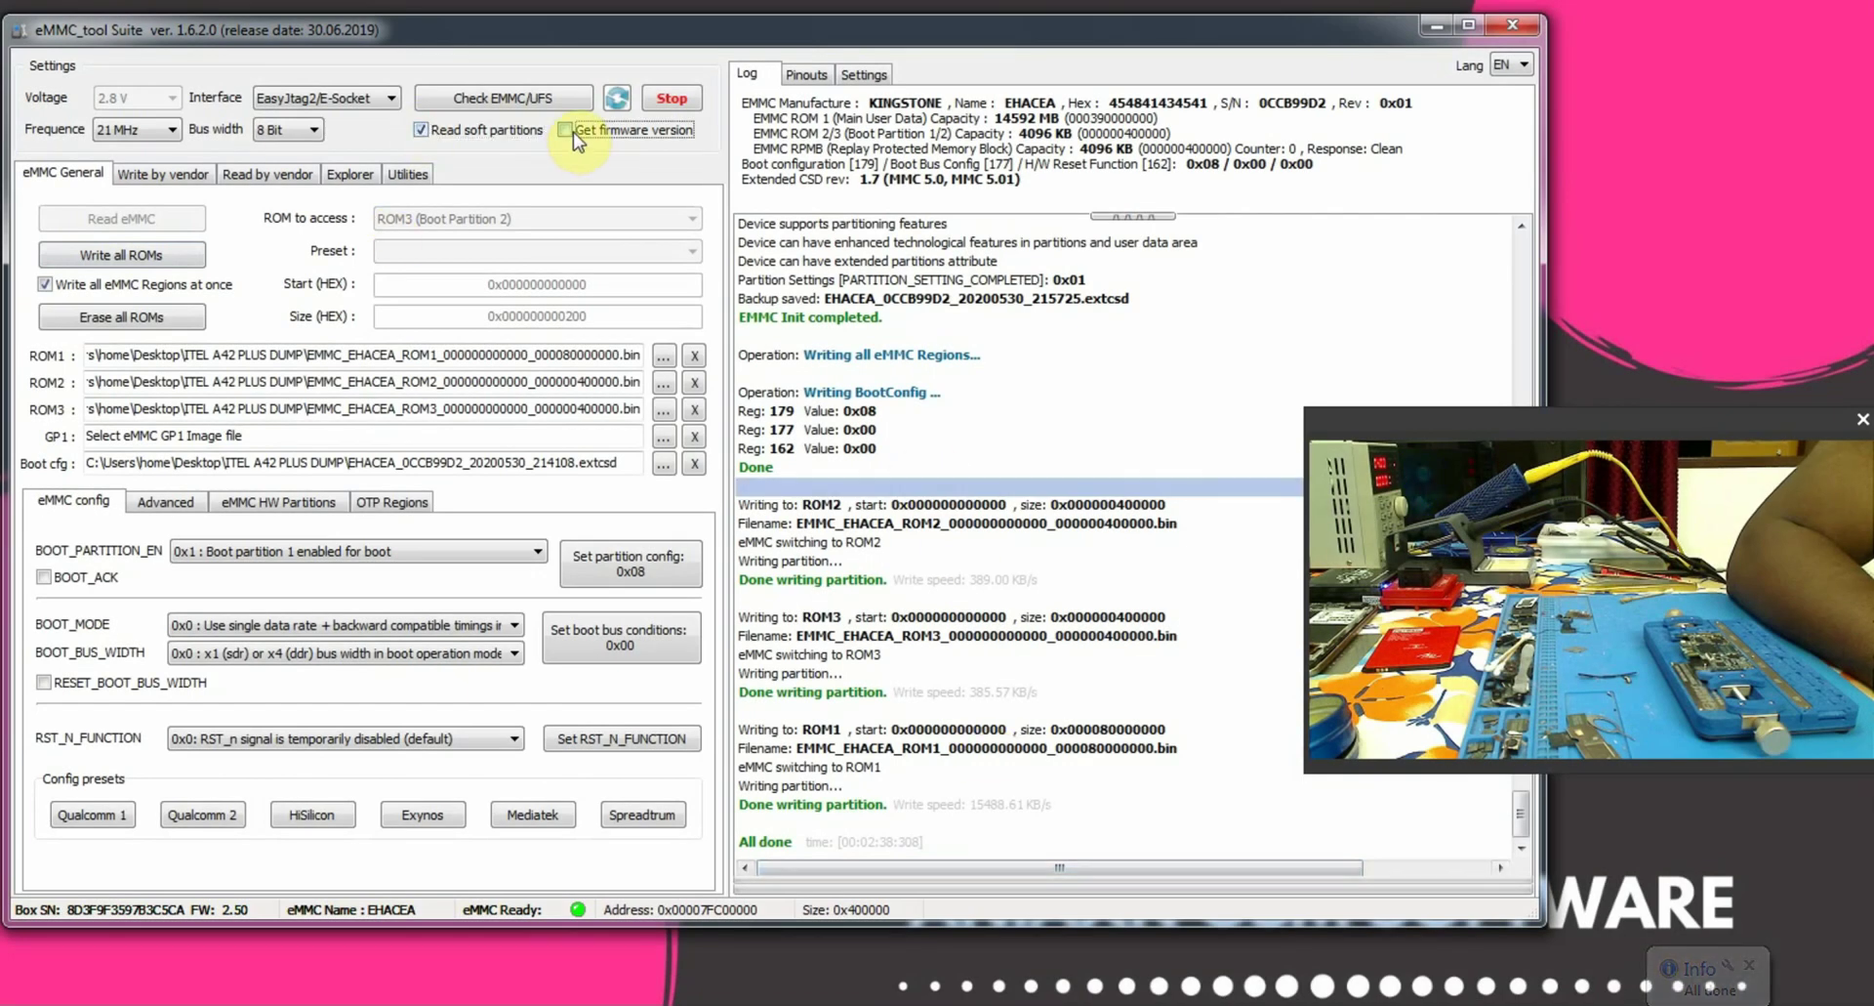
left_click(520, 97)
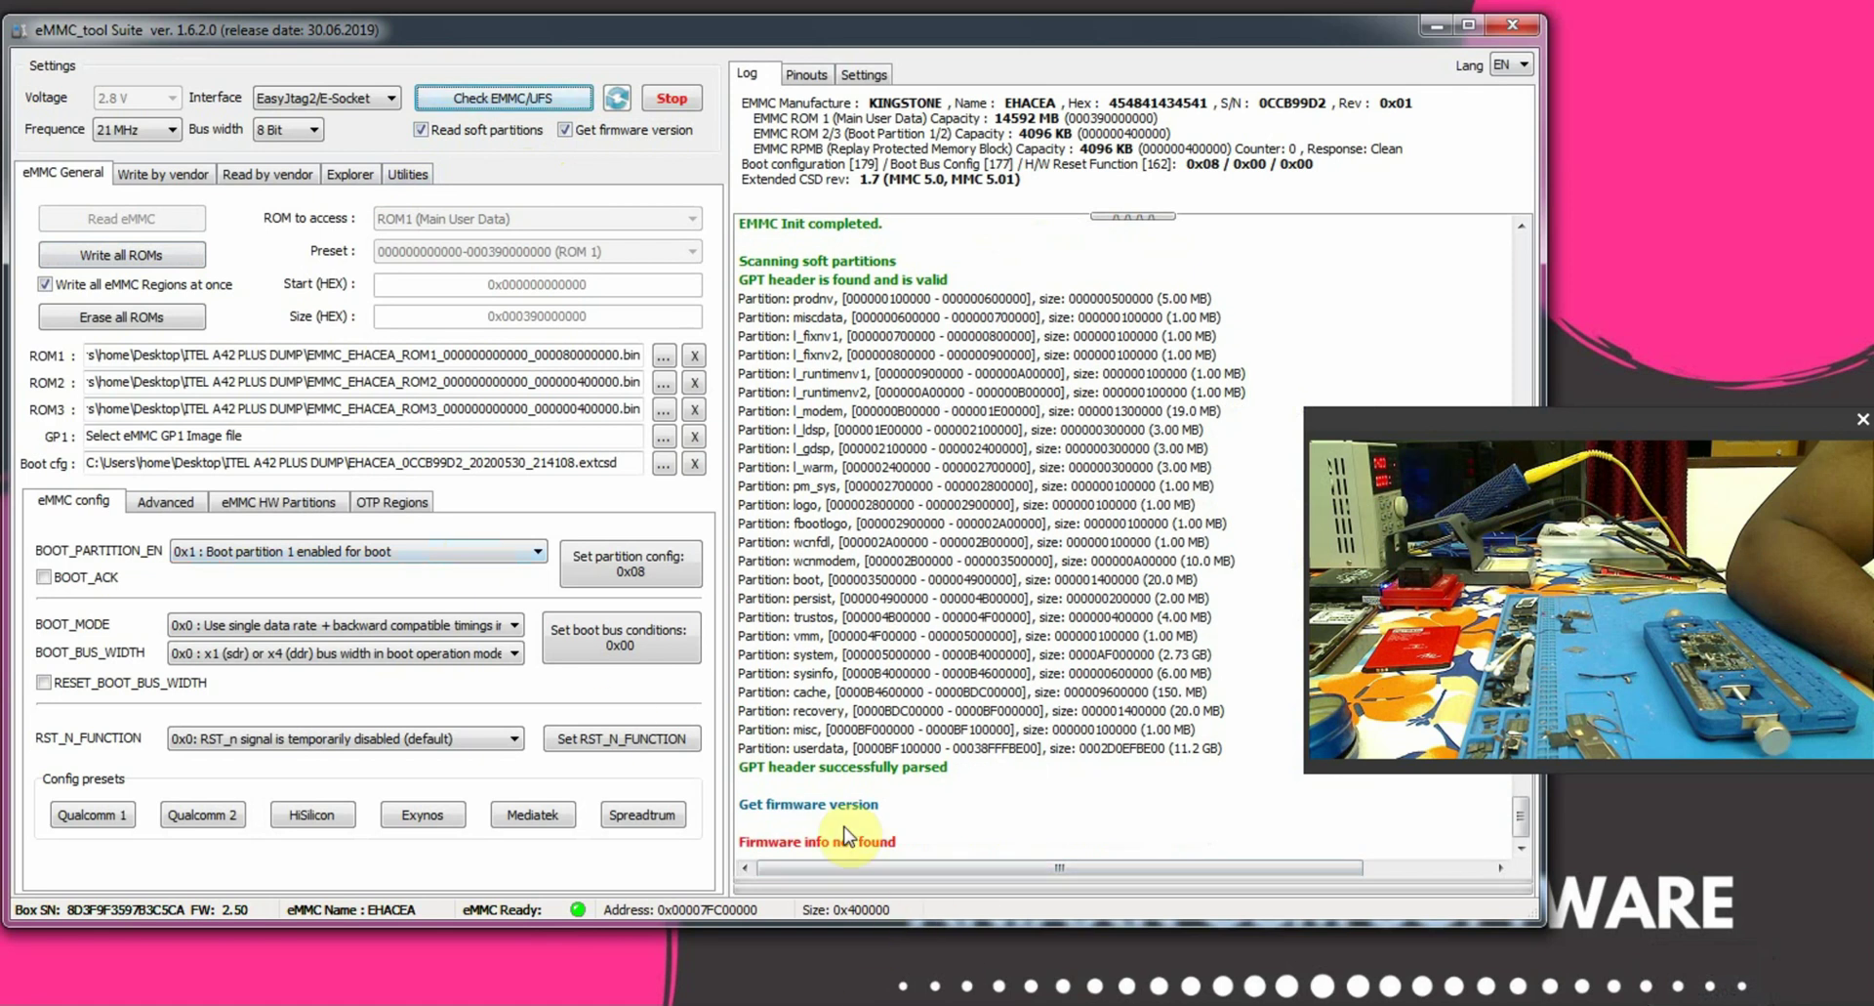
left_click(844, 844)
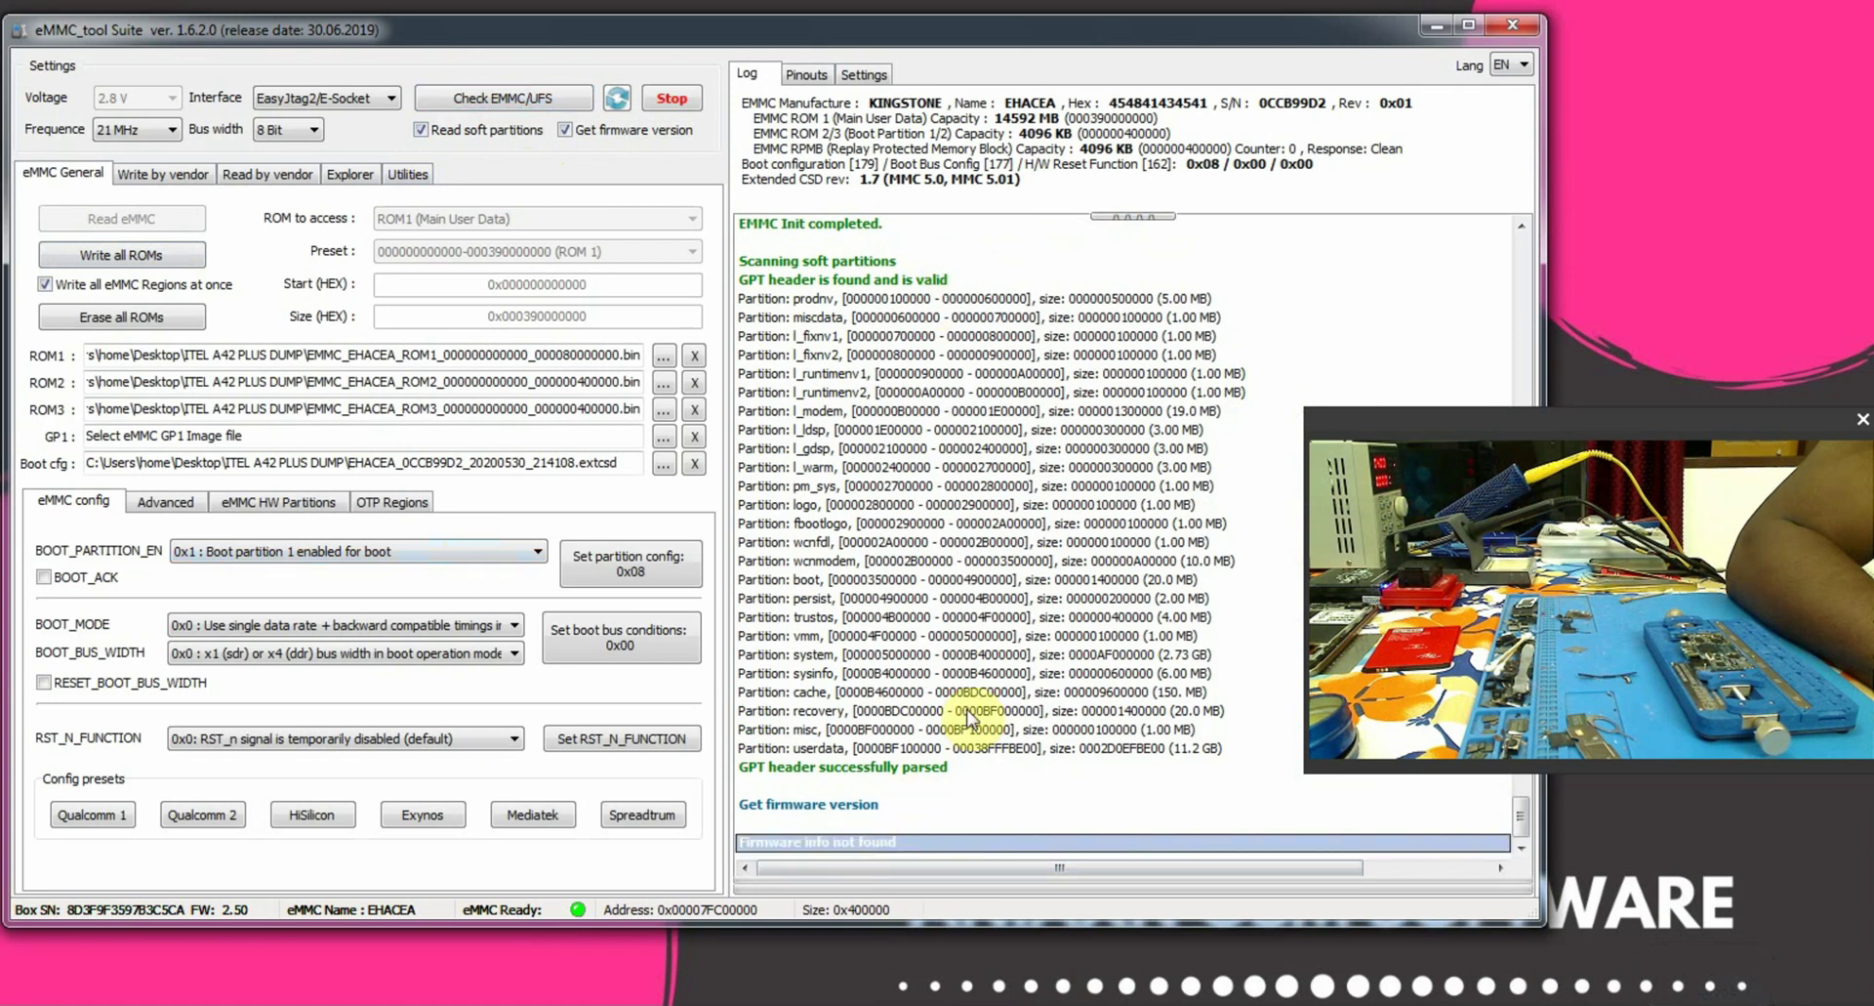
Set the write vendor to Spreadtrum and load A42Plus-U267P-7.0-IN-V011-20171129.pac from the pasted firmware Bin folder path
left_click(166, 176)
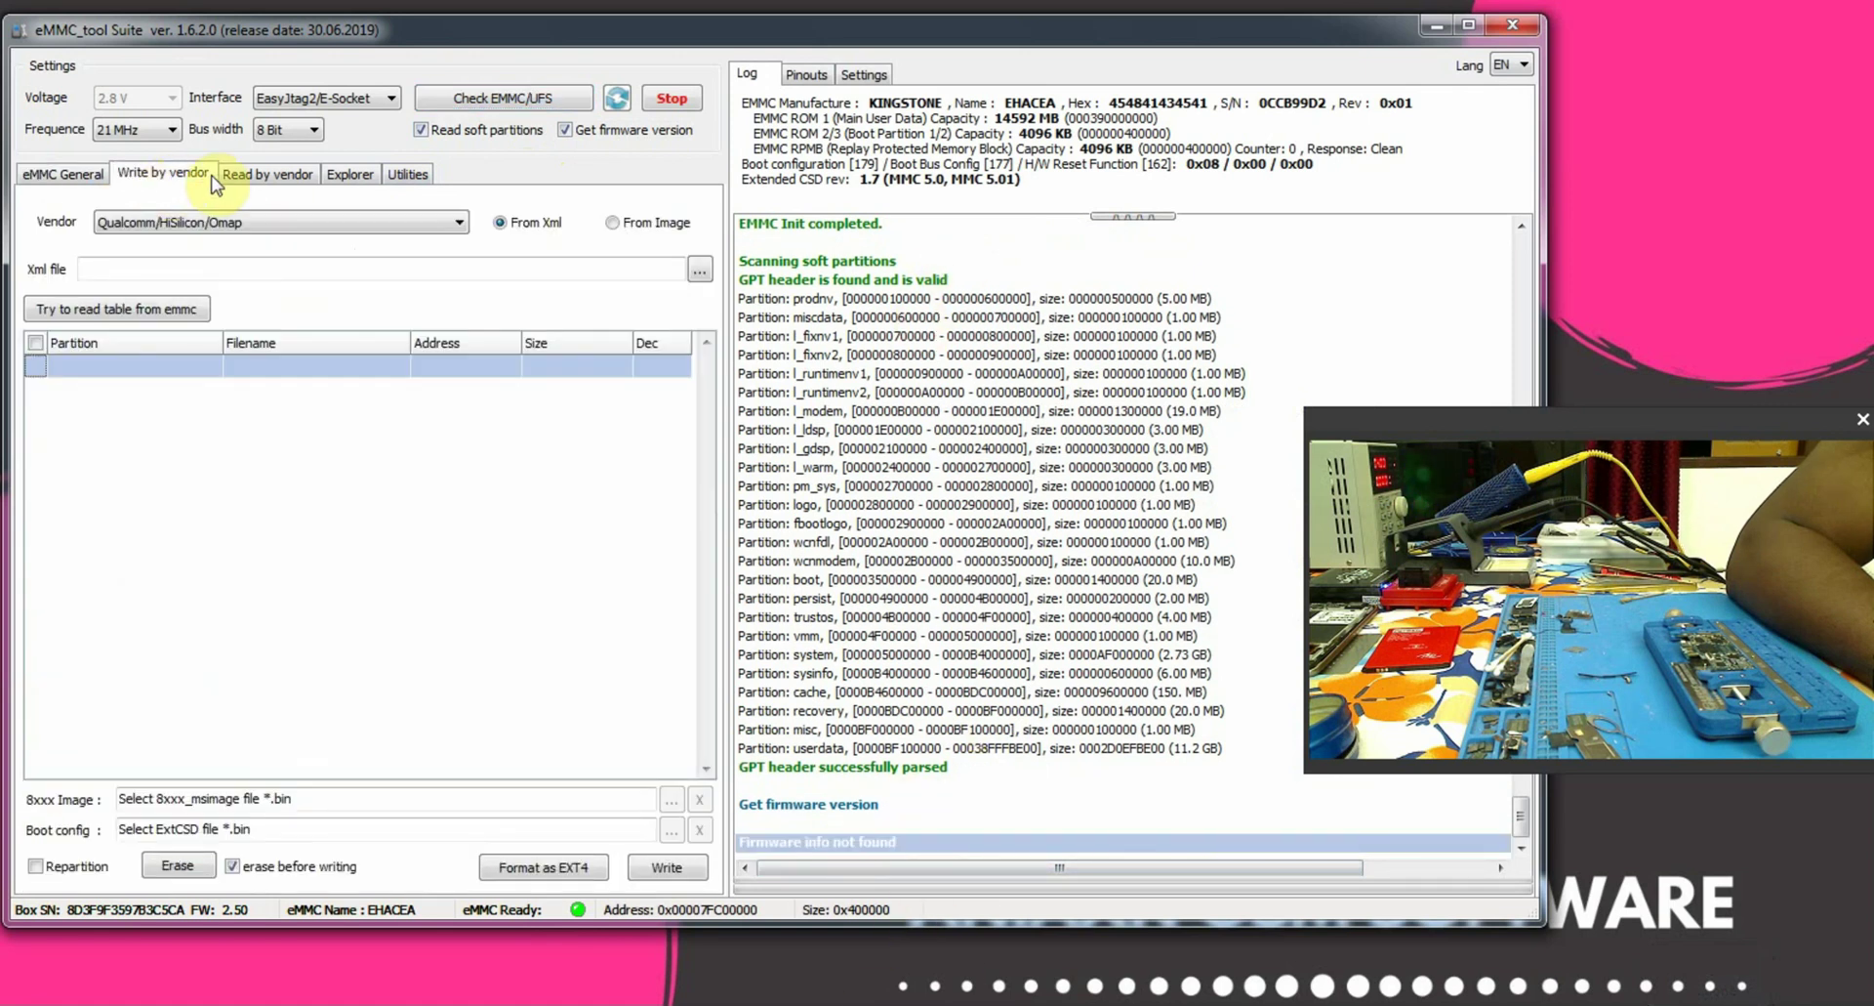
left_click(234, 224)
left_click(195, 312)
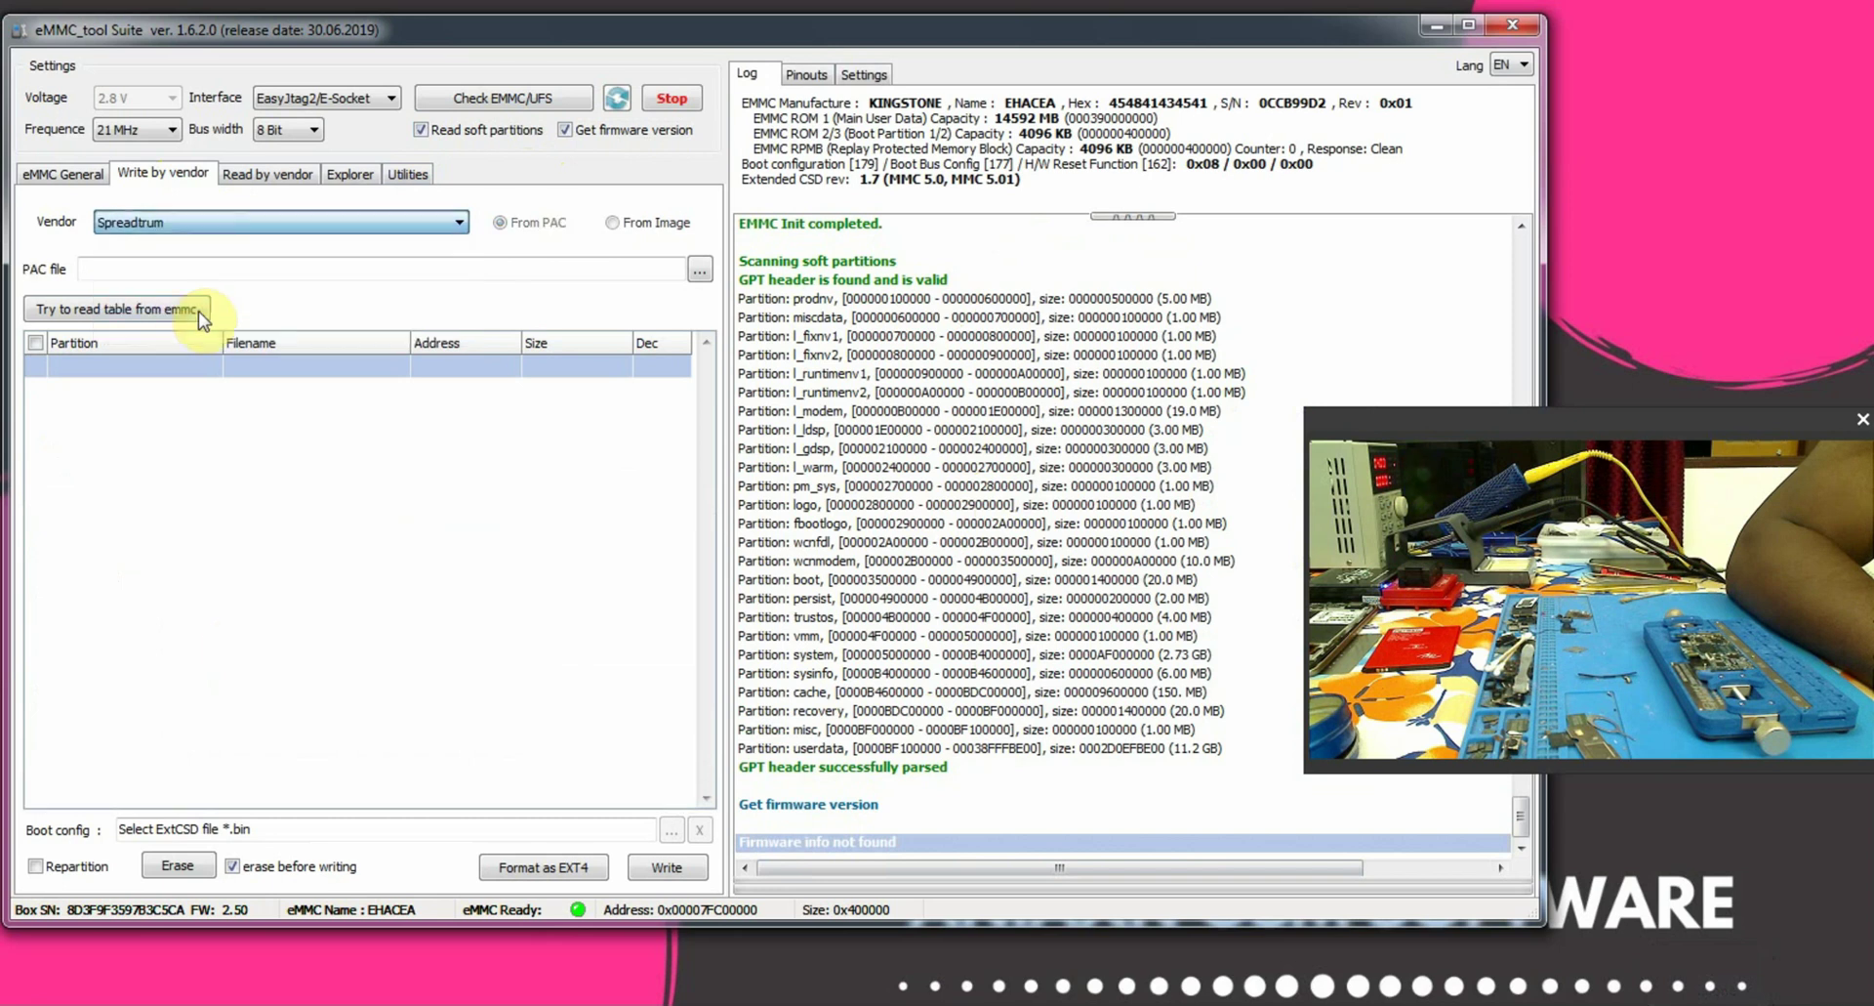
left_click(700, 269)
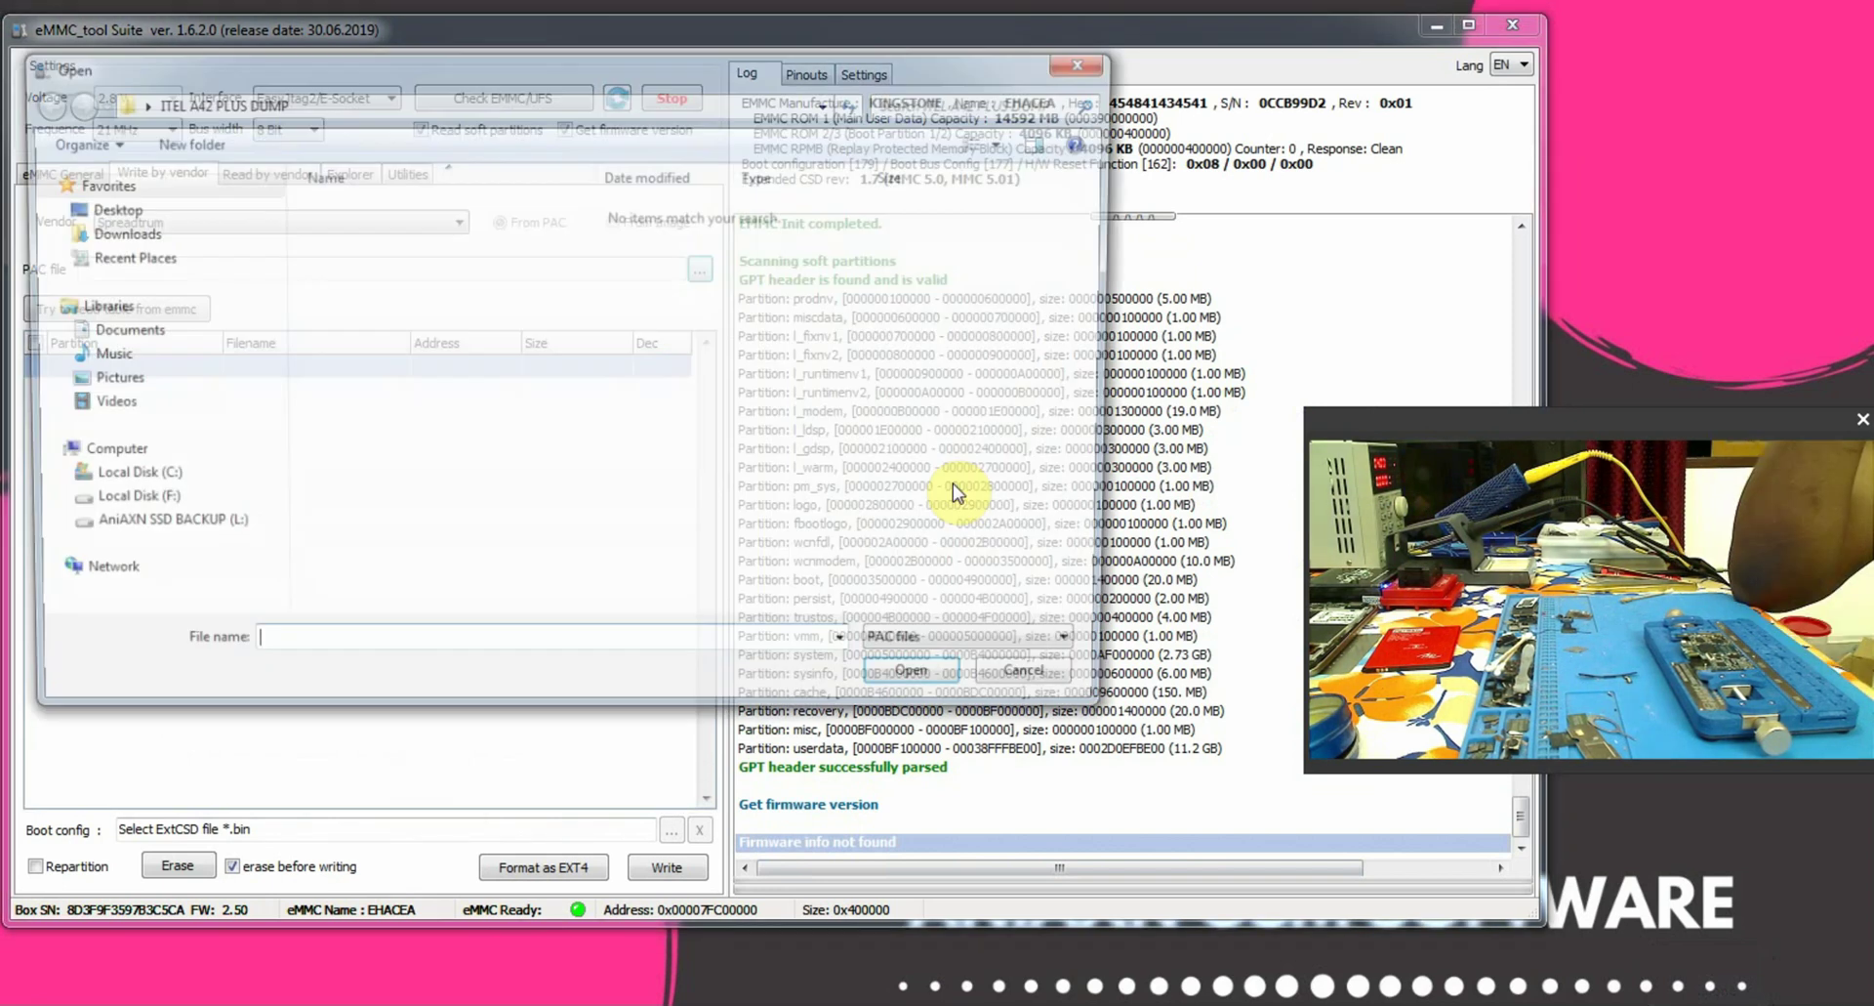
right_click(744, 656)
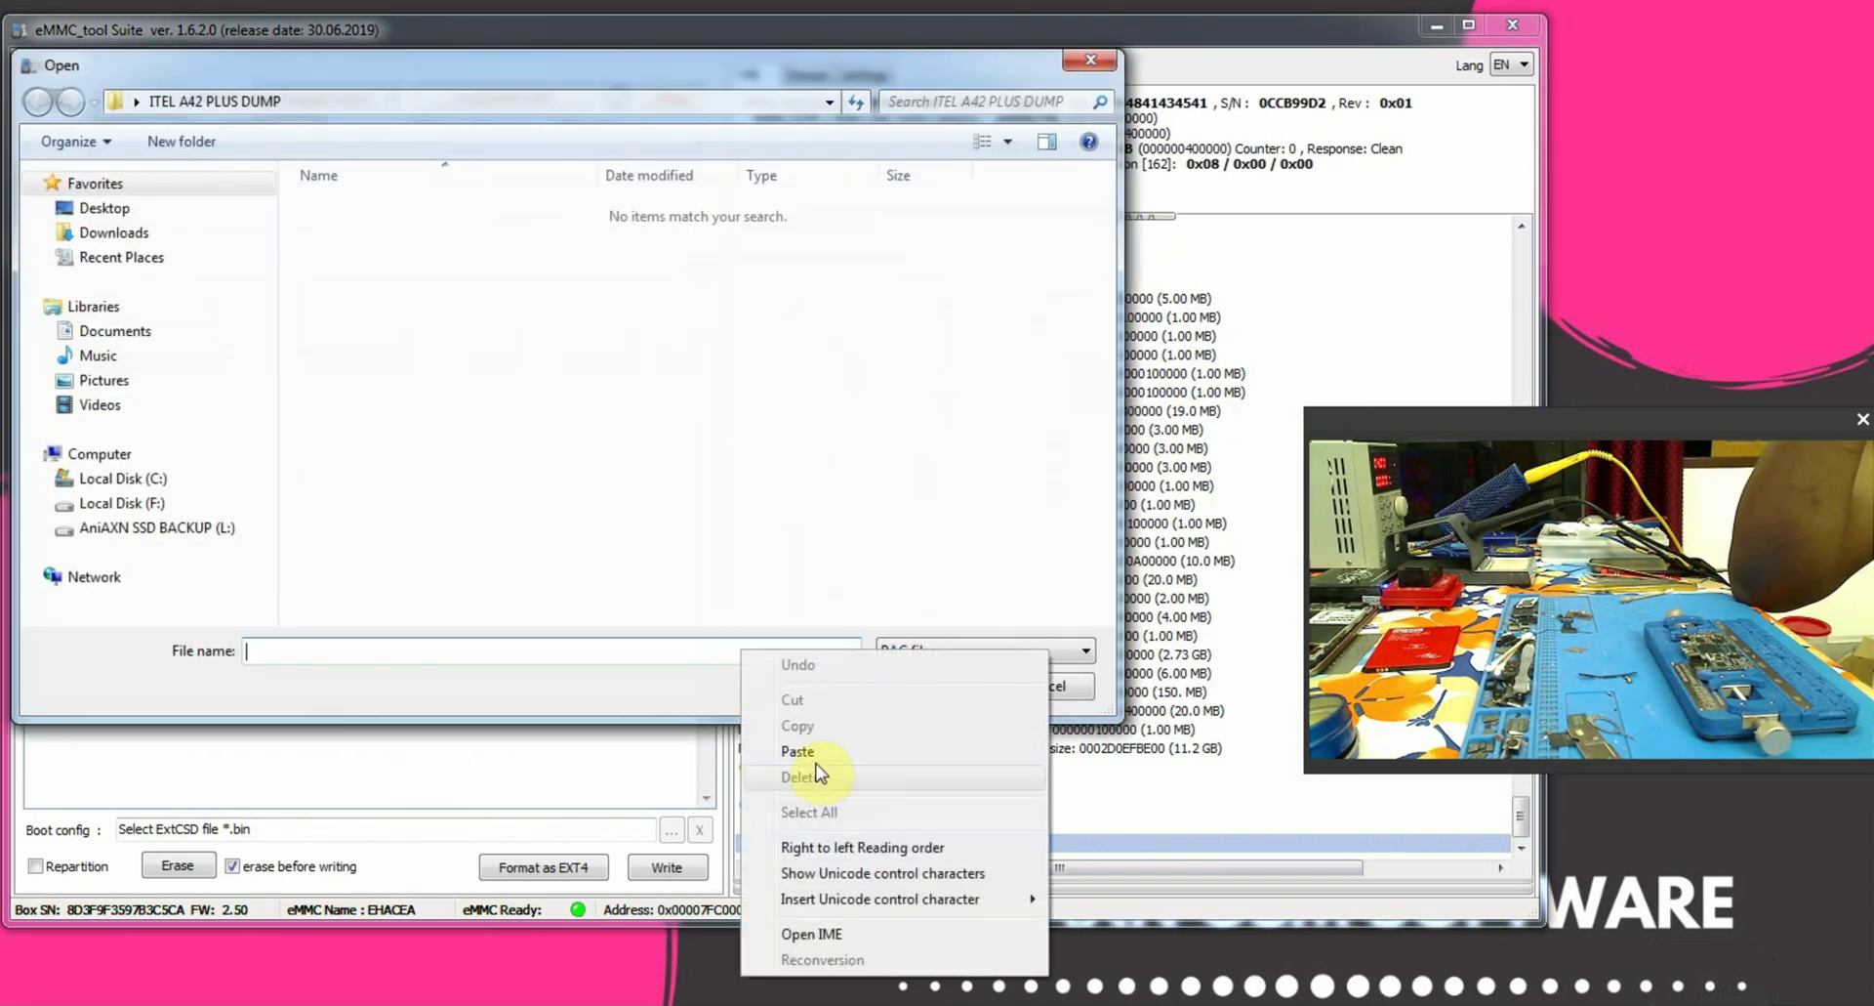
left_click(799, 751)
left_click(912, 682)
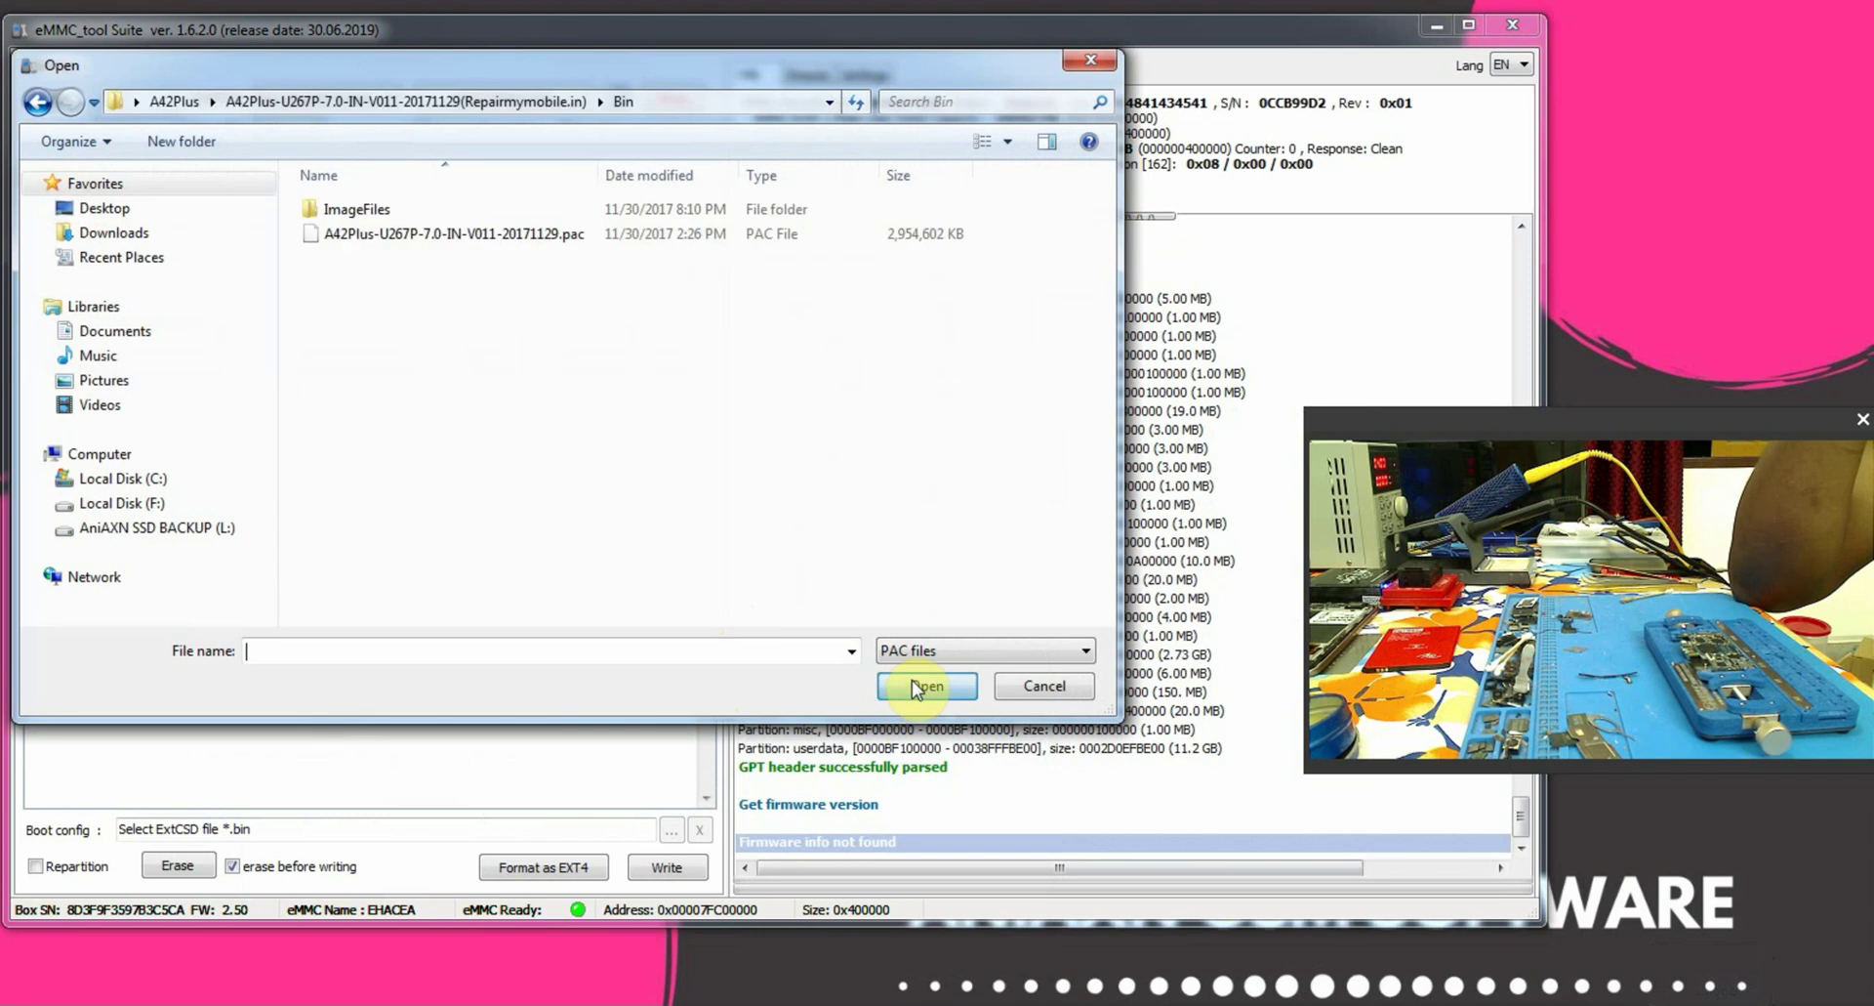
left_click(451, 235)
double_click(452, 235)
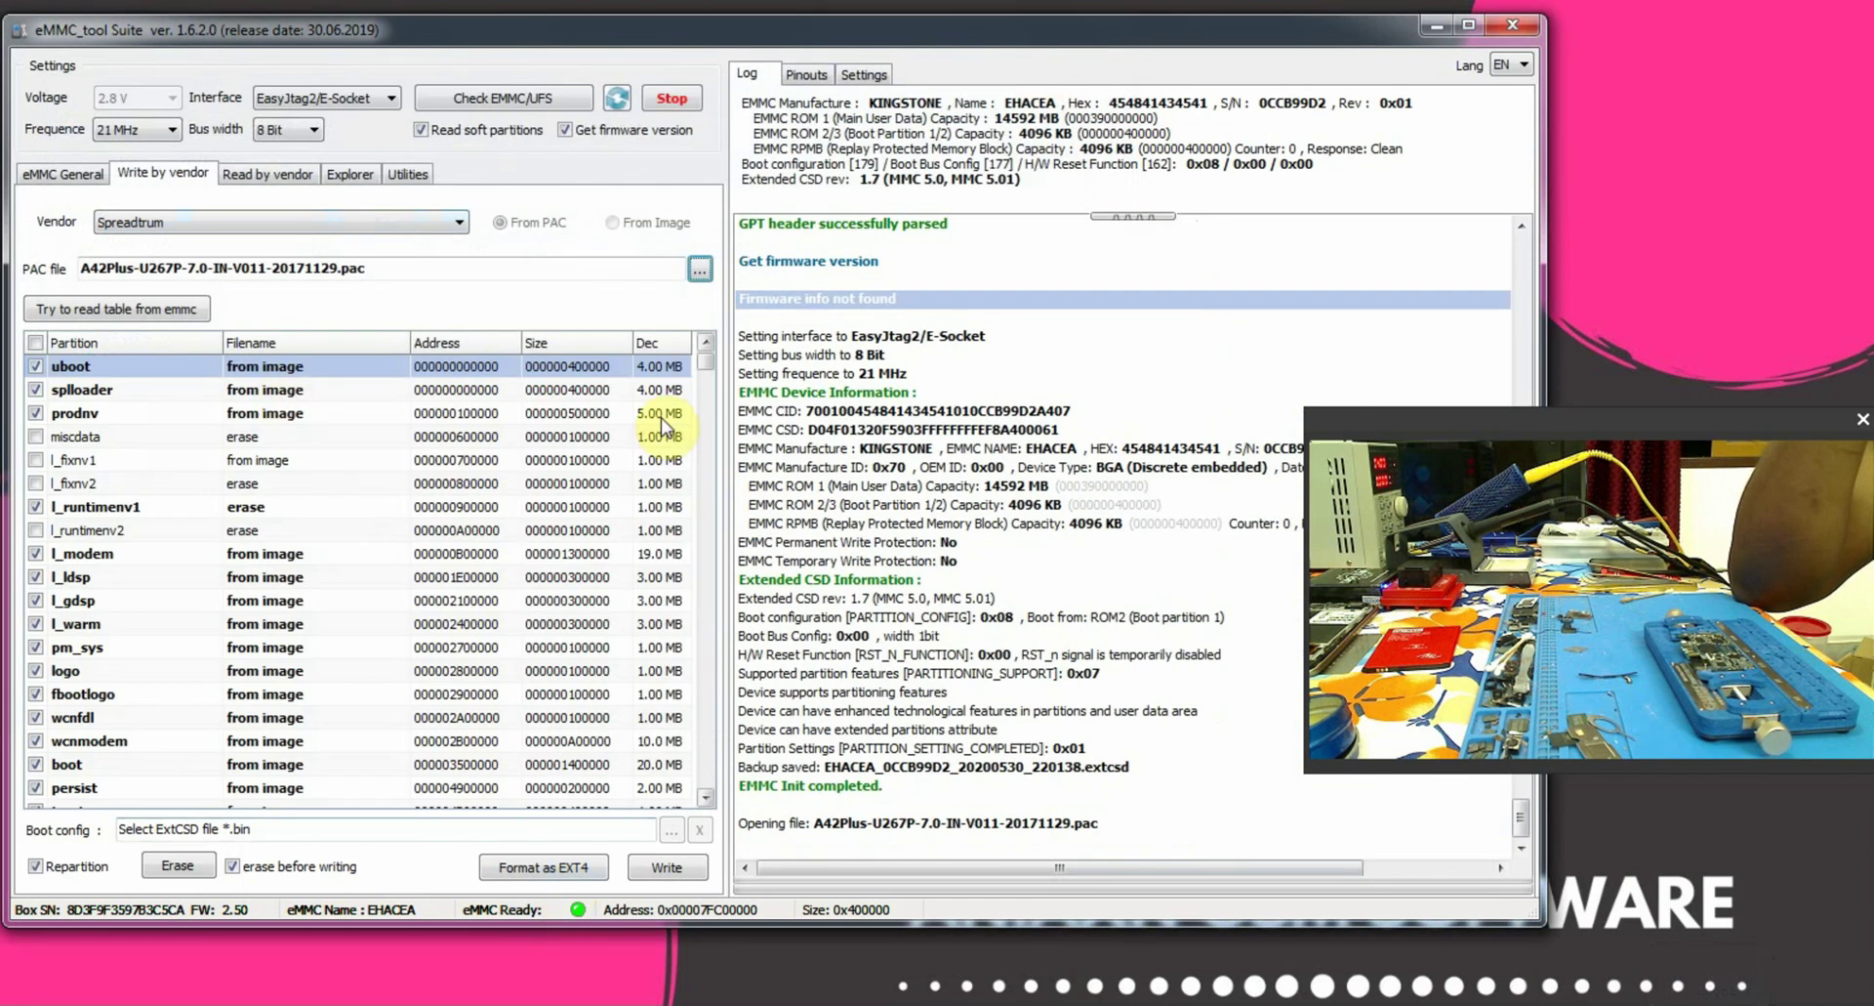
Review the partition list and write the loaded PAC firmware's ticked partitions to the eMMC
left_click_drag(707, 369, 757, 771)
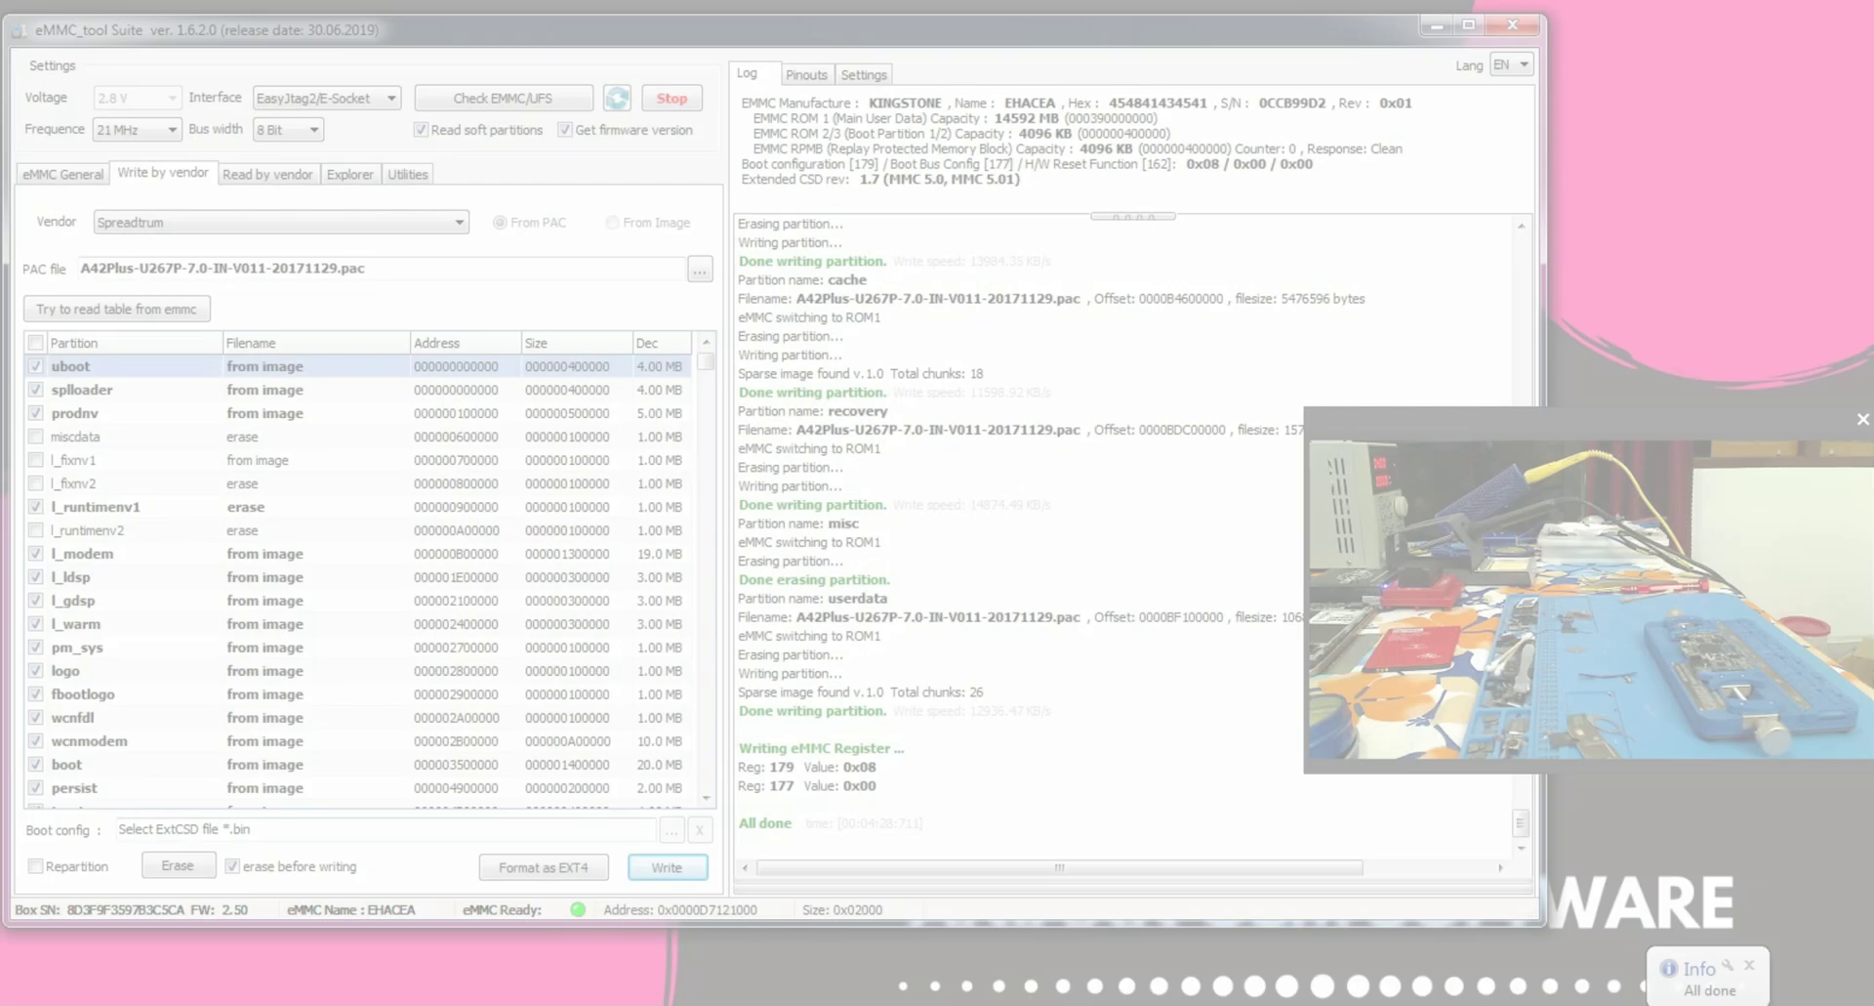
left_click_drag(751, 830, 727, 772)
left_click(1122, 713)
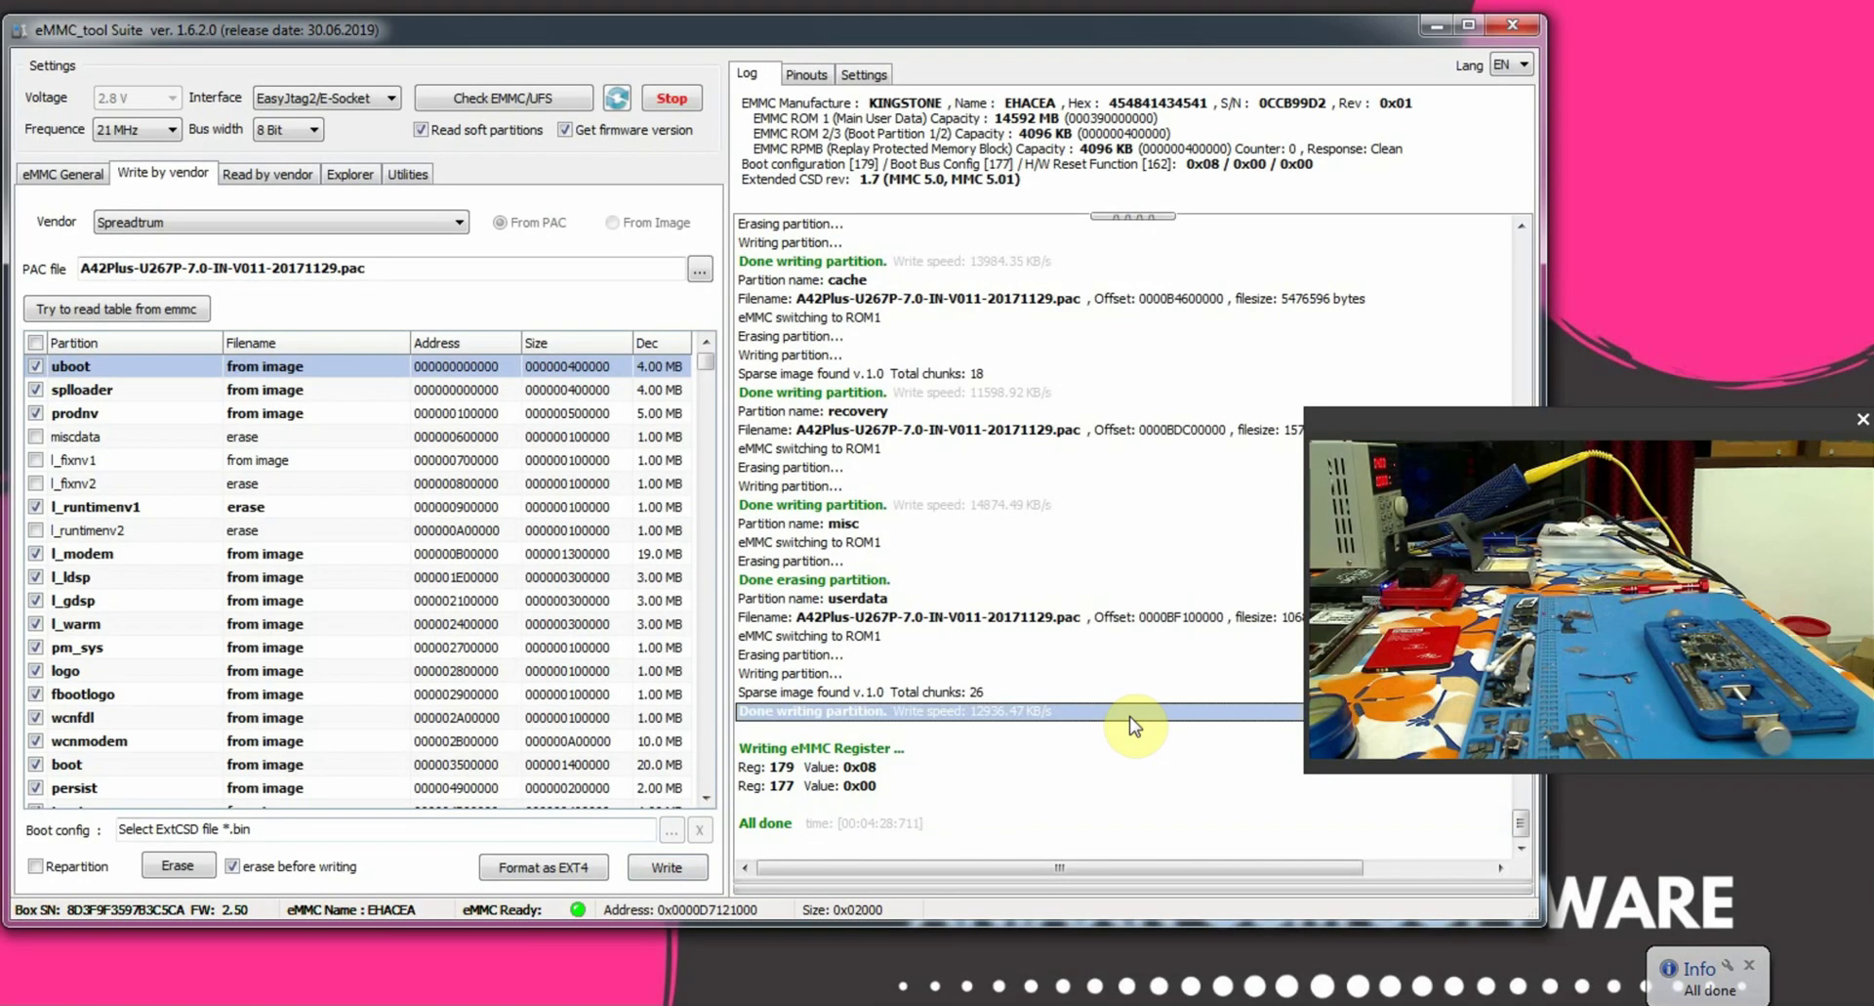
Recheck the eMMC and highlight the firmware details from brand to firmware date in the log
left_click(501, 99)
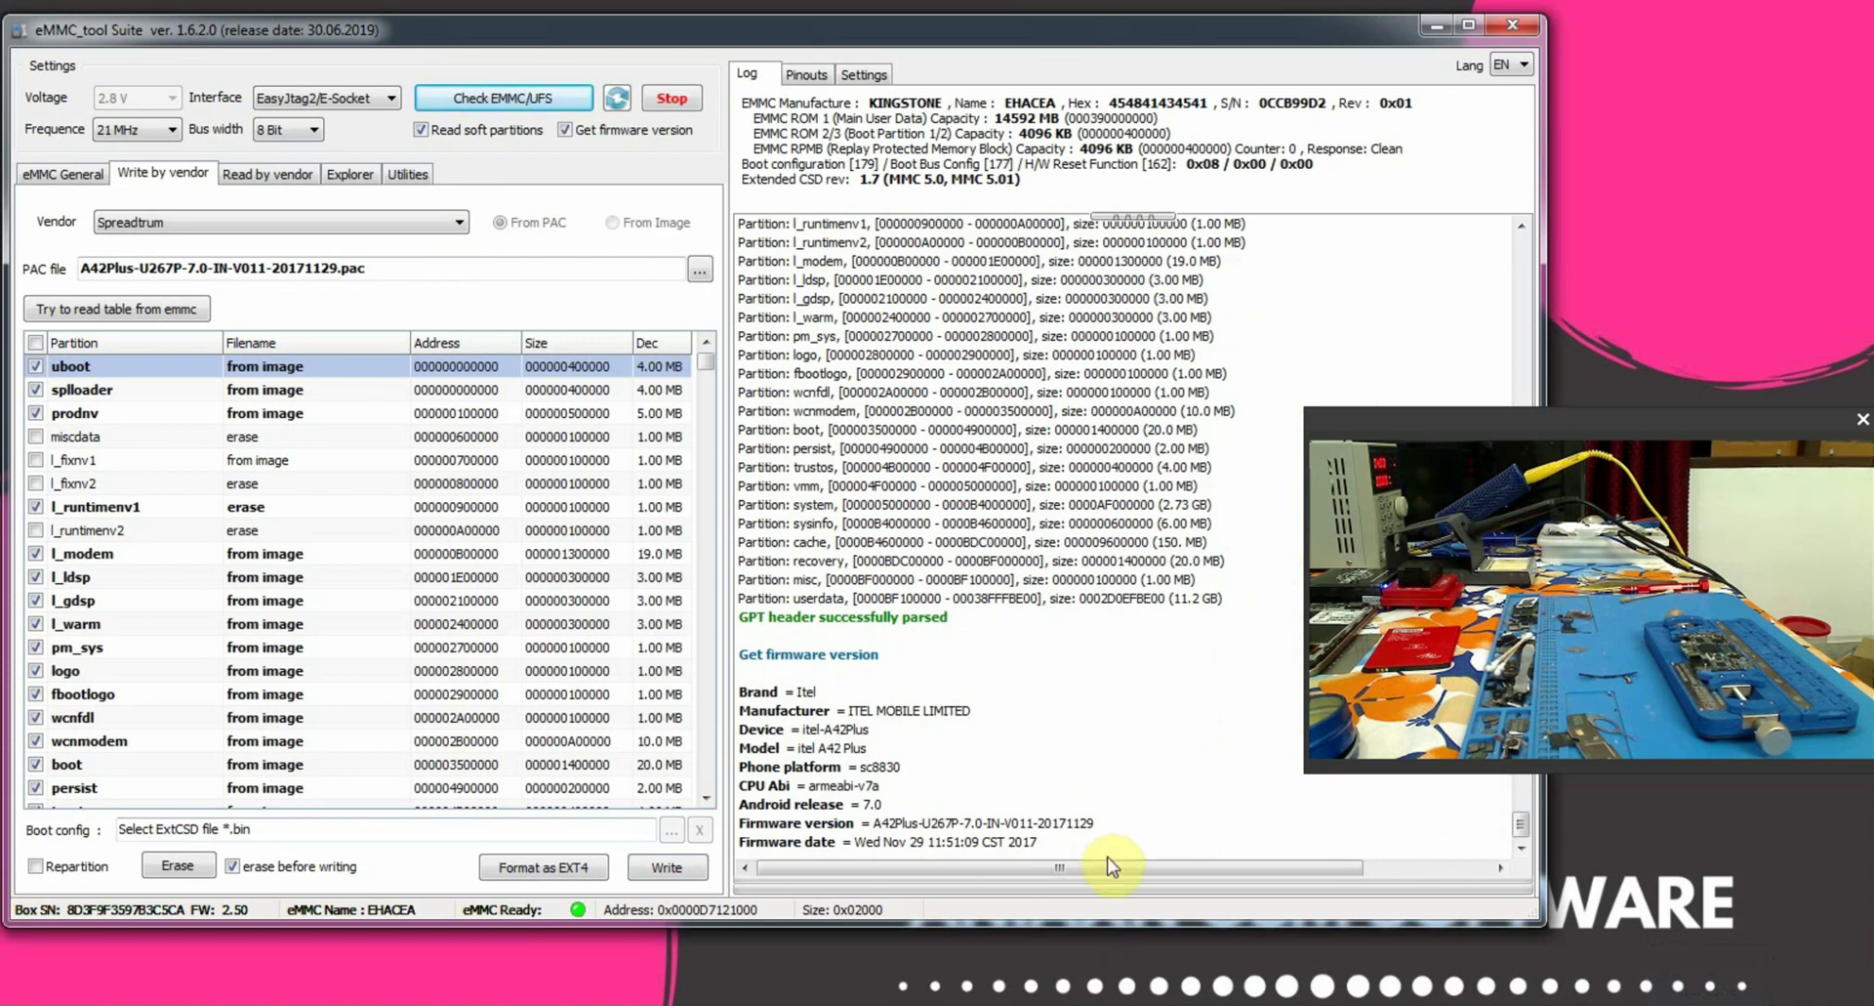
left_click_drag(1074, 844, 974, 667)
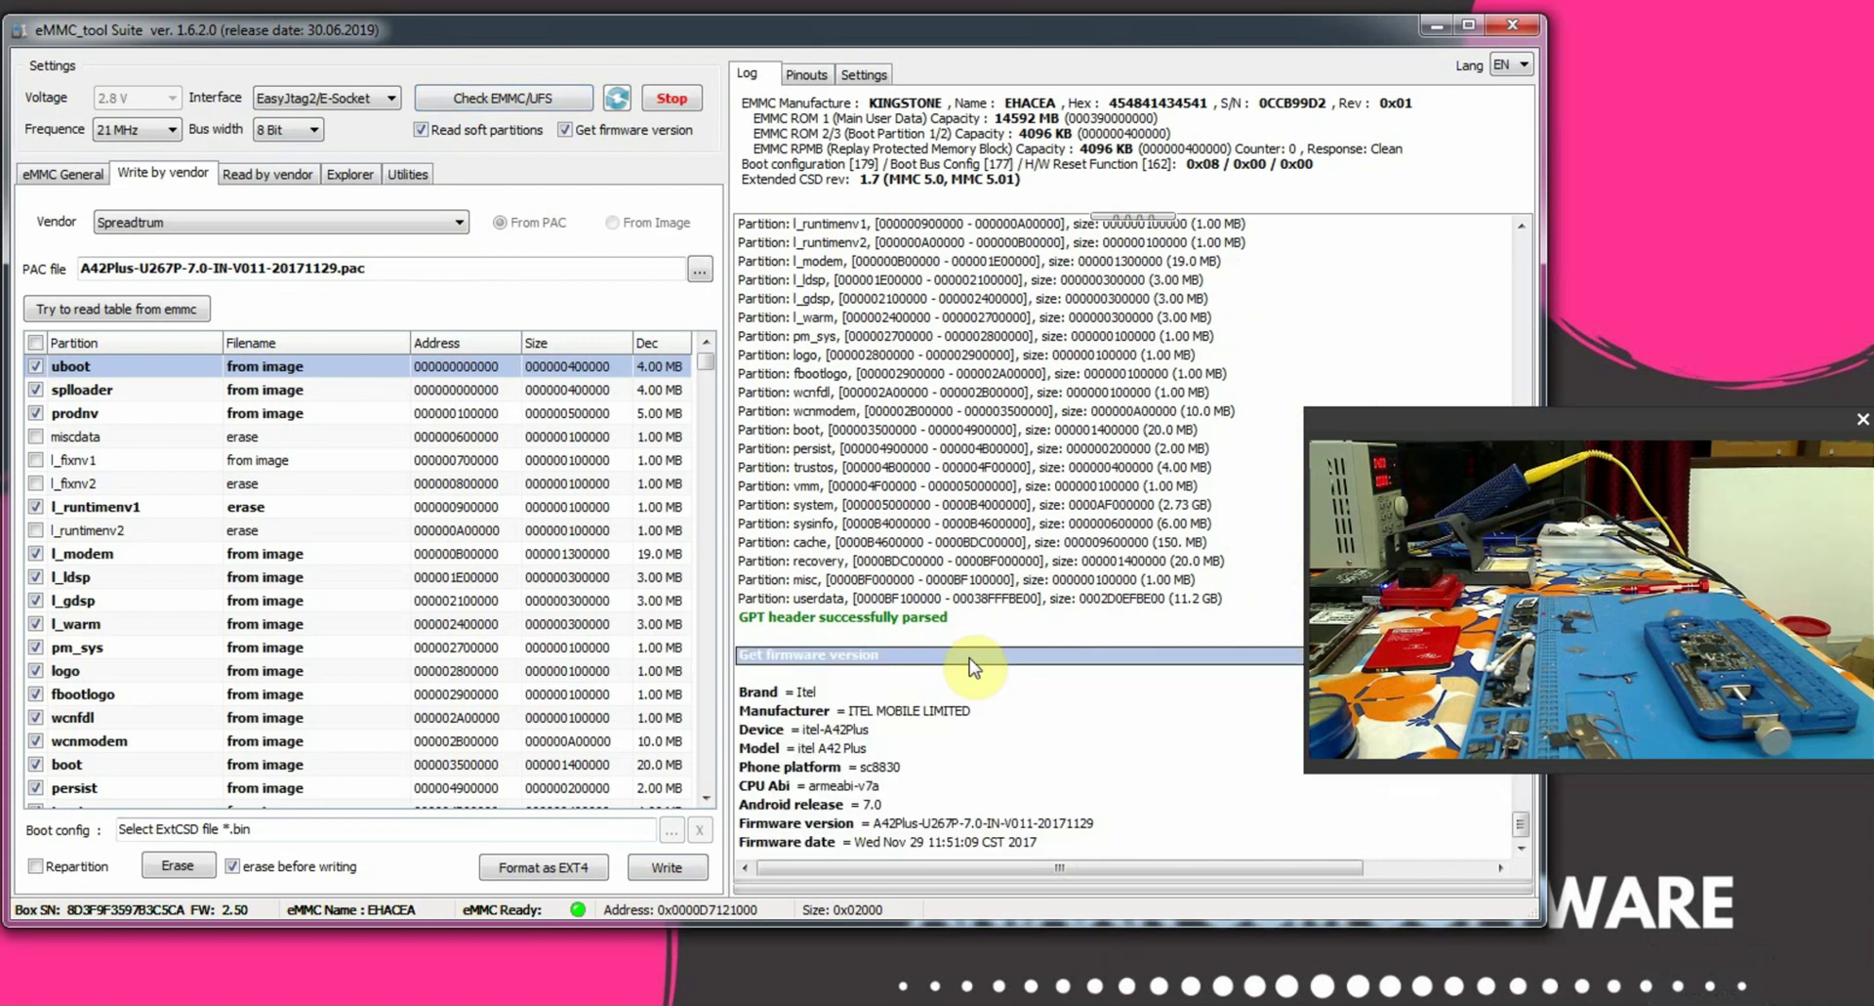
left_click_drag(1211, 842, 752, 703)
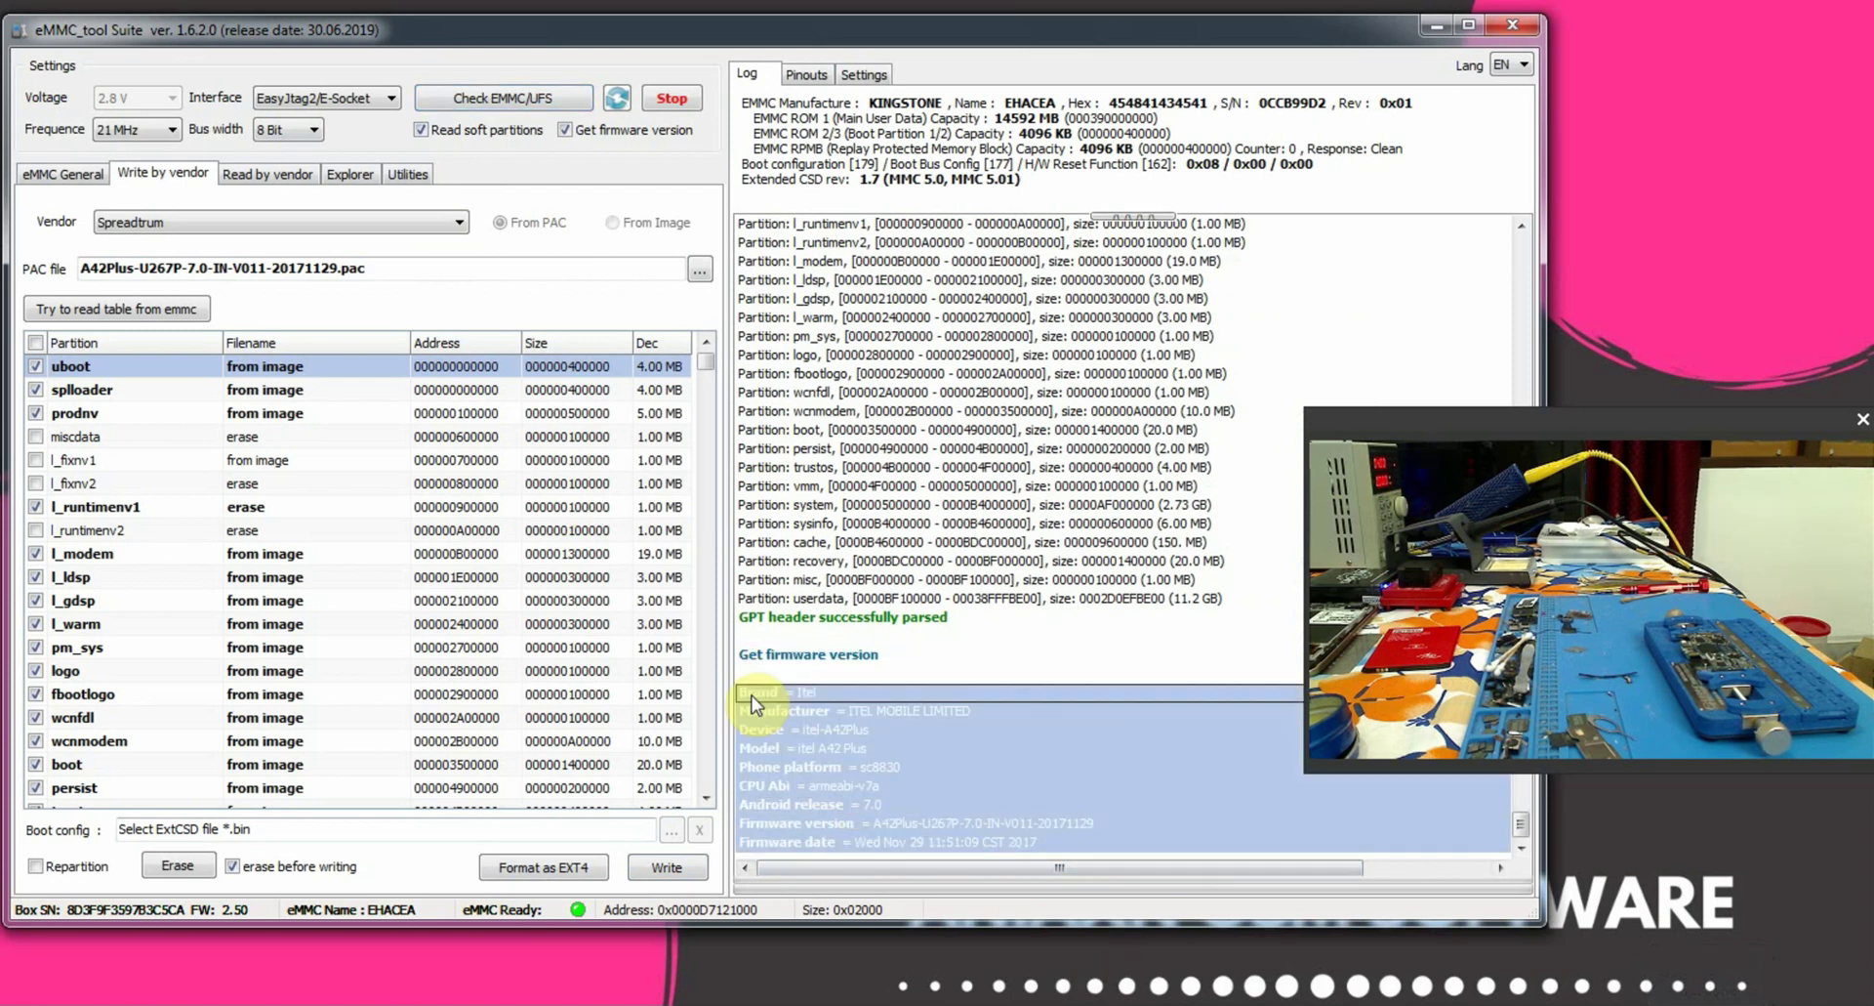
left_click(894, 649)
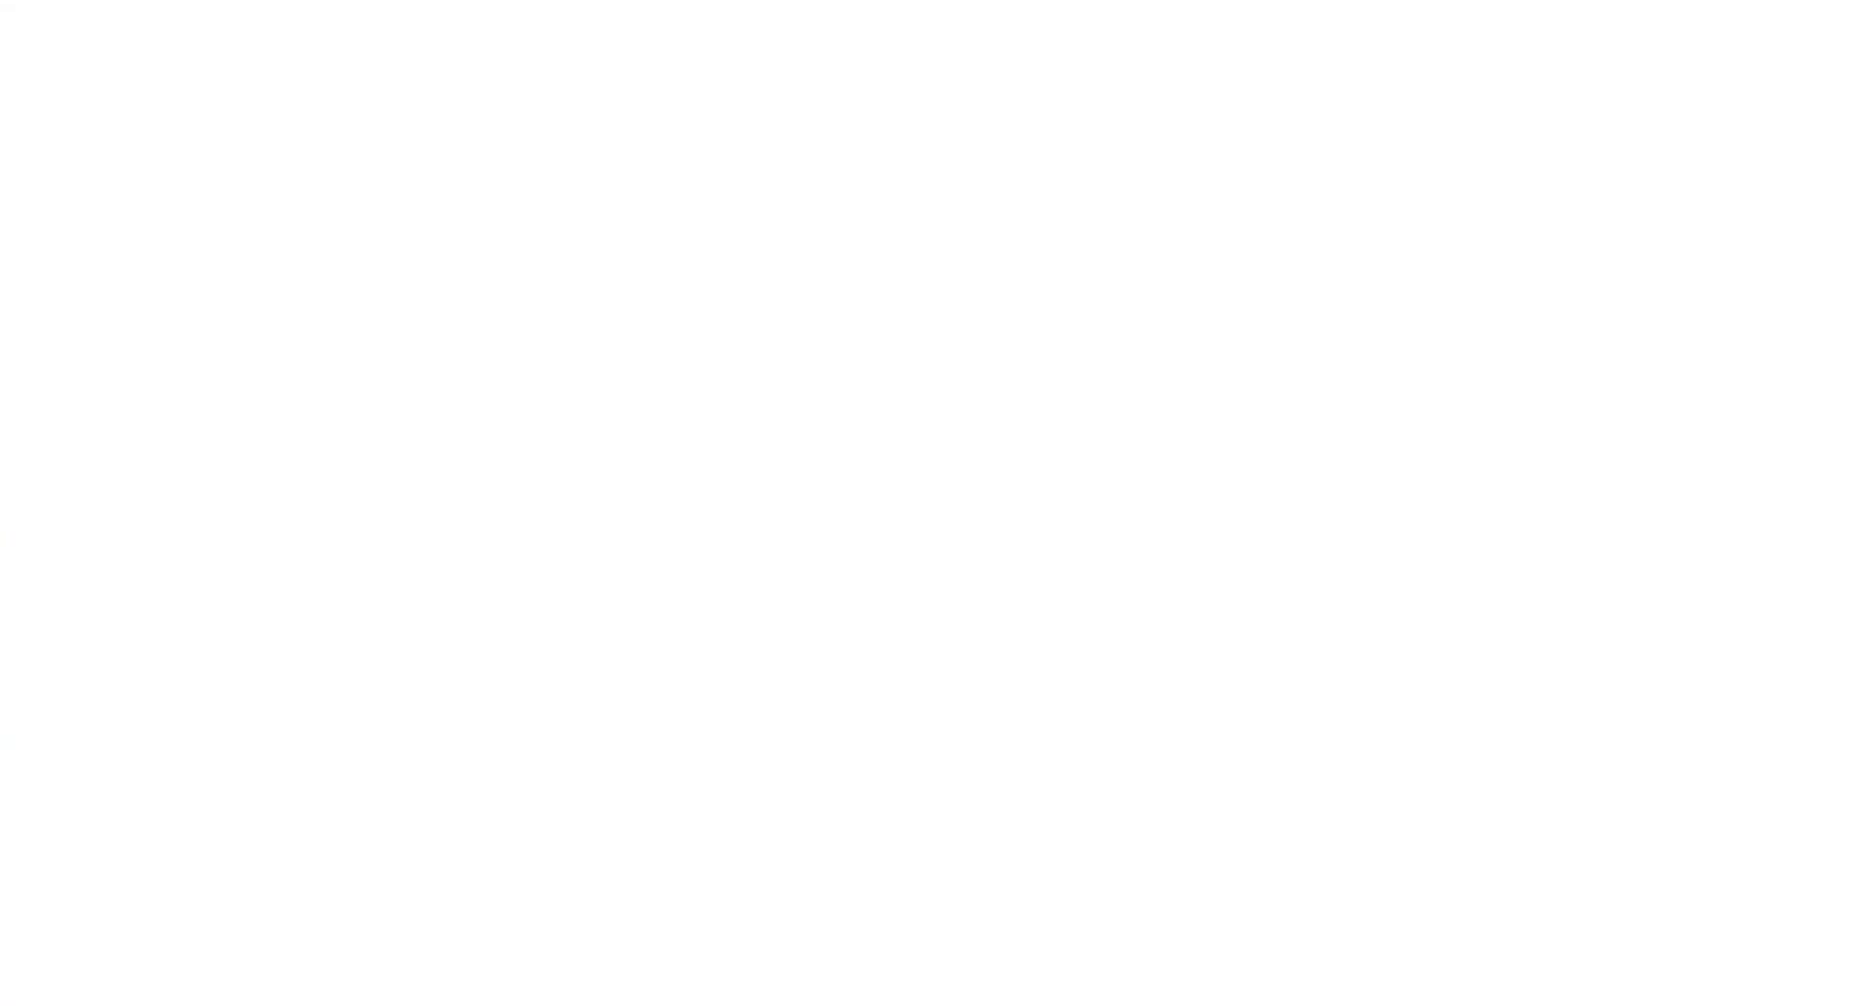